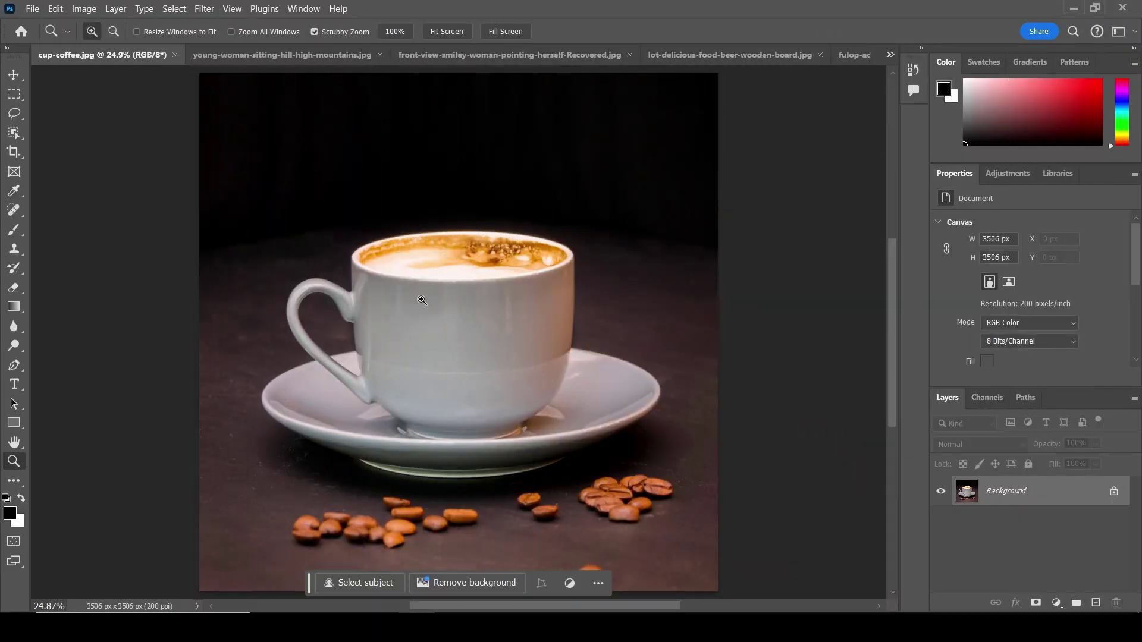
# Step: Zoom in on the coffee cup, then fit the whole photo back on screen
pyautogui.moveTo(421, 300); pyautogui.dragTo(485, 317)
pyautogui.rightClick(480, 324)
pyautogui.click(481, 324)
# Step: Crop the coffee-cup canvas upward to 4444 px tall, filling the added area with Generative Expand
pyautogui.press('c')
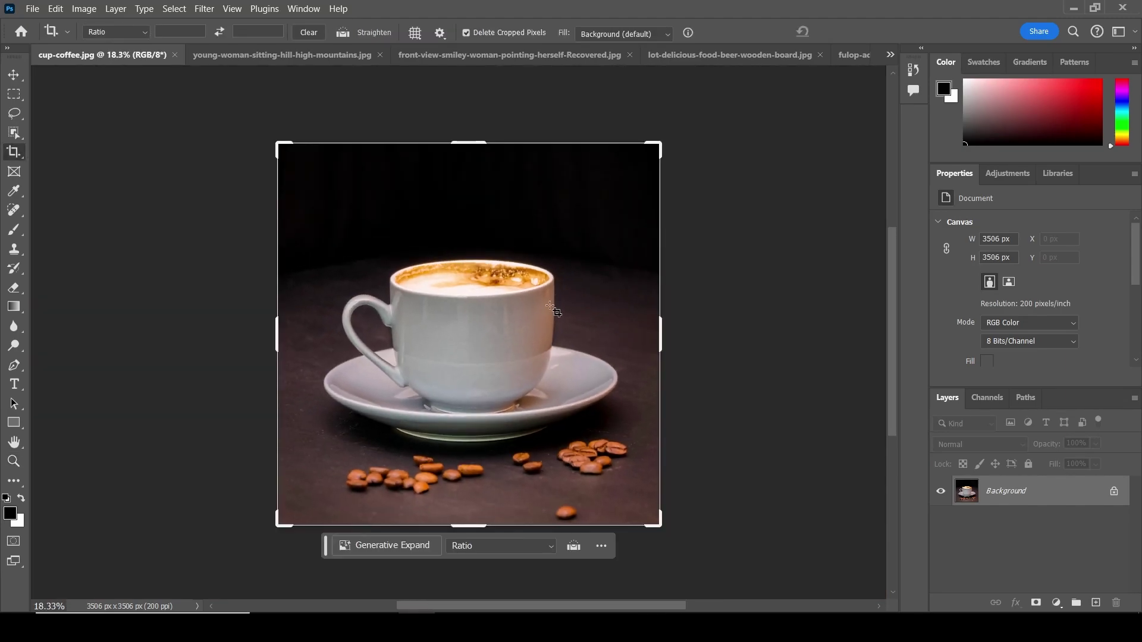
pyautogui.moveTo(474, 144); pyautogui.dragTo(483, 93)
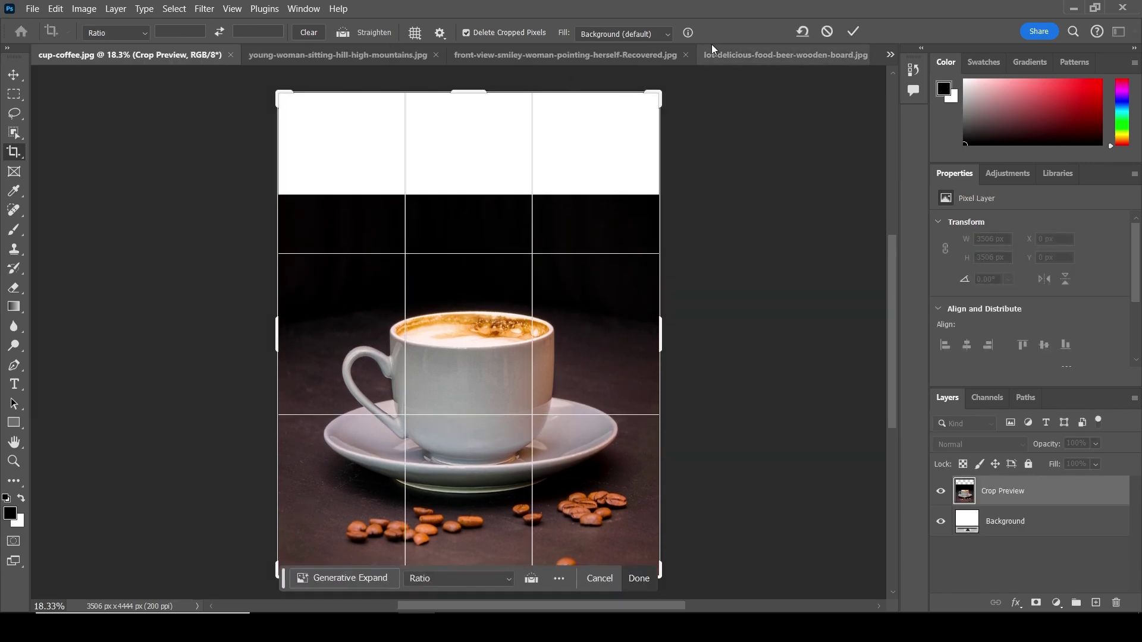
pyautogui.click(658, 35)
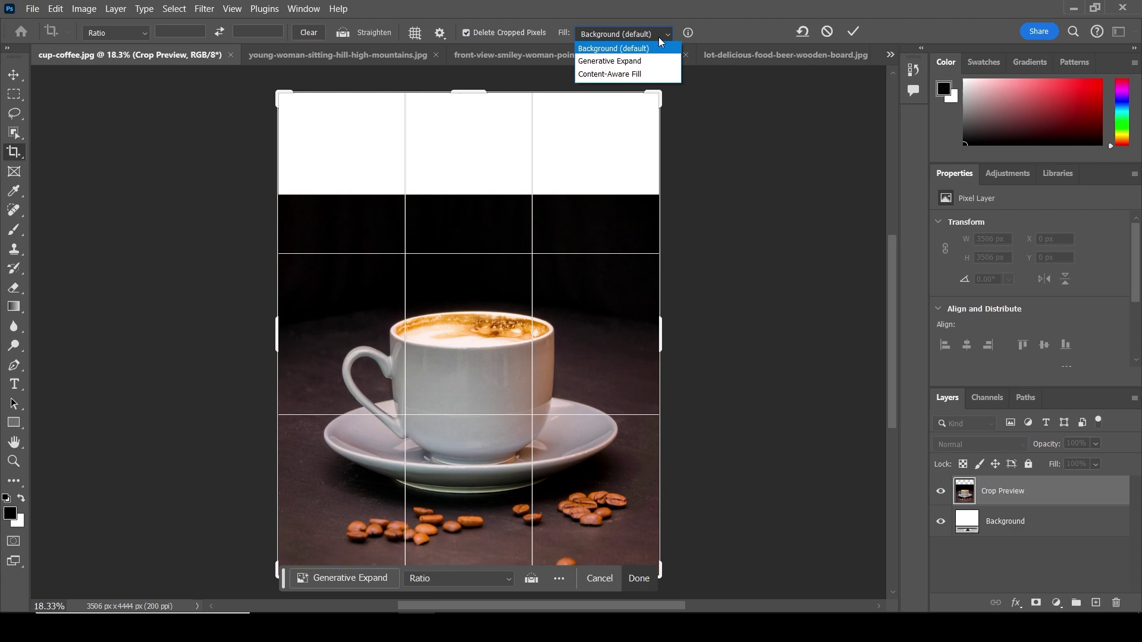
pyautogui.click(620, 64)
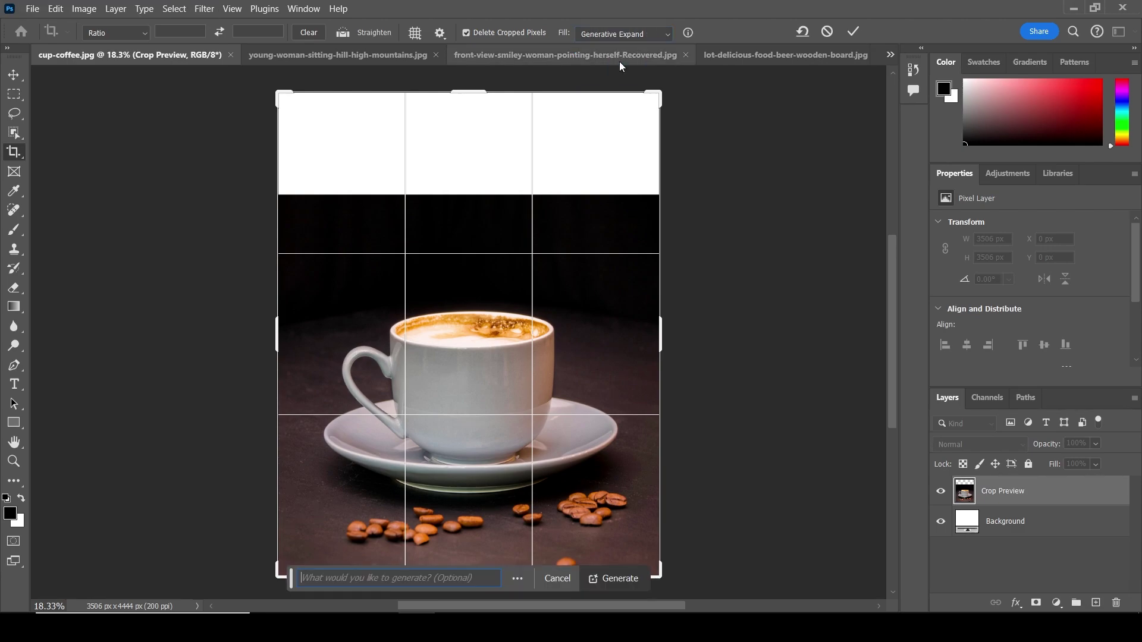
pyautogui.click(853, 27)
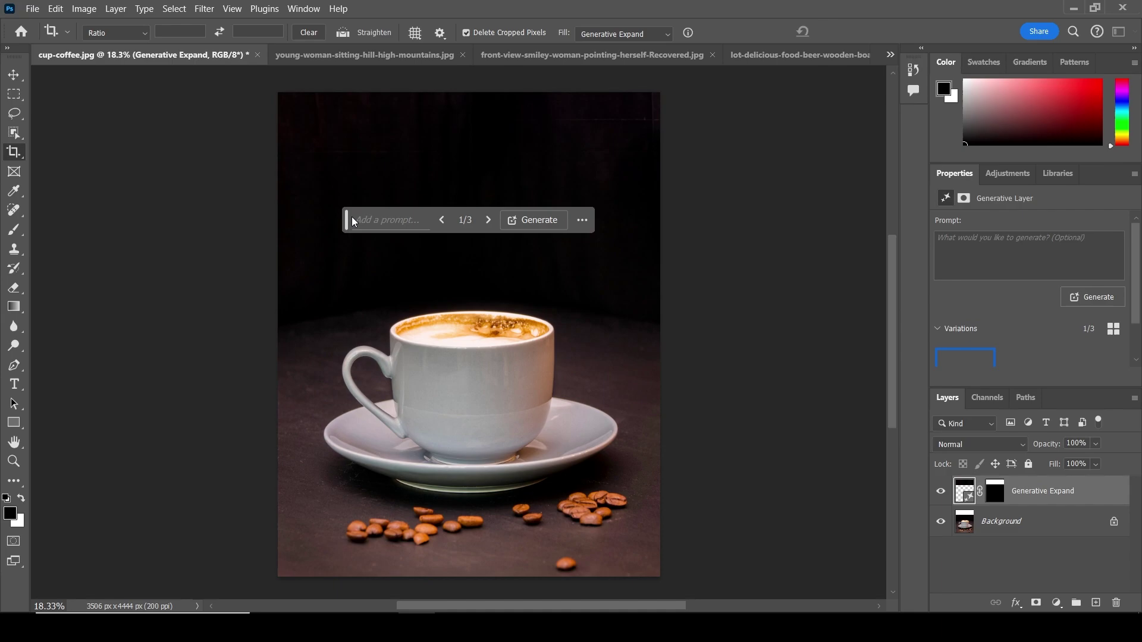
# Step: Move the task bar aside and marquee-select the dark area just above the cup's rim
pyautogui.moveTo(348, 220); pyautogui.dragTo(334, 534)
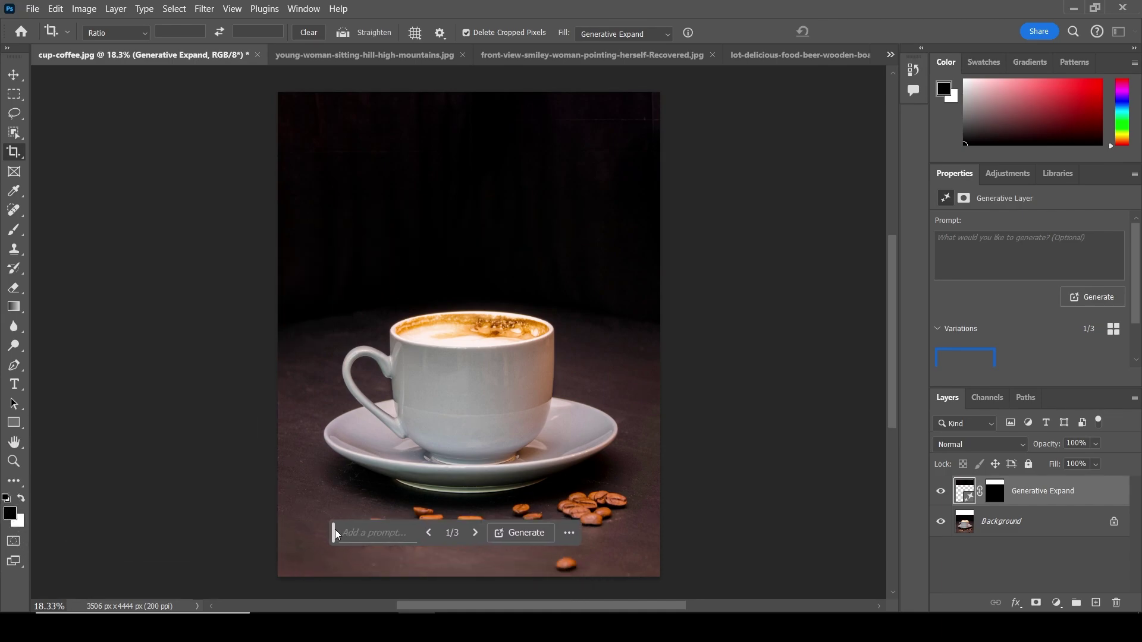
pyautogui.click(13, 98)
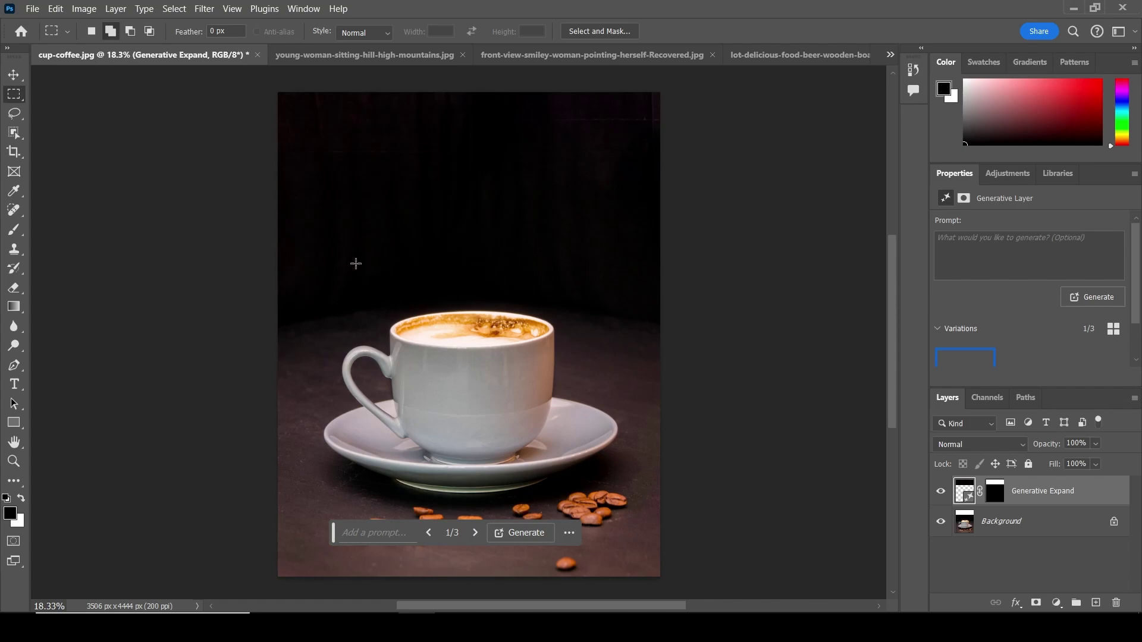
pyautogui.moveTo(369, 215)
pyautogui.mouseDown()
pyautogui.moveTo(585, 336)
pyautogui.moveTo(573, 347)
pyautogui.mouseUp()
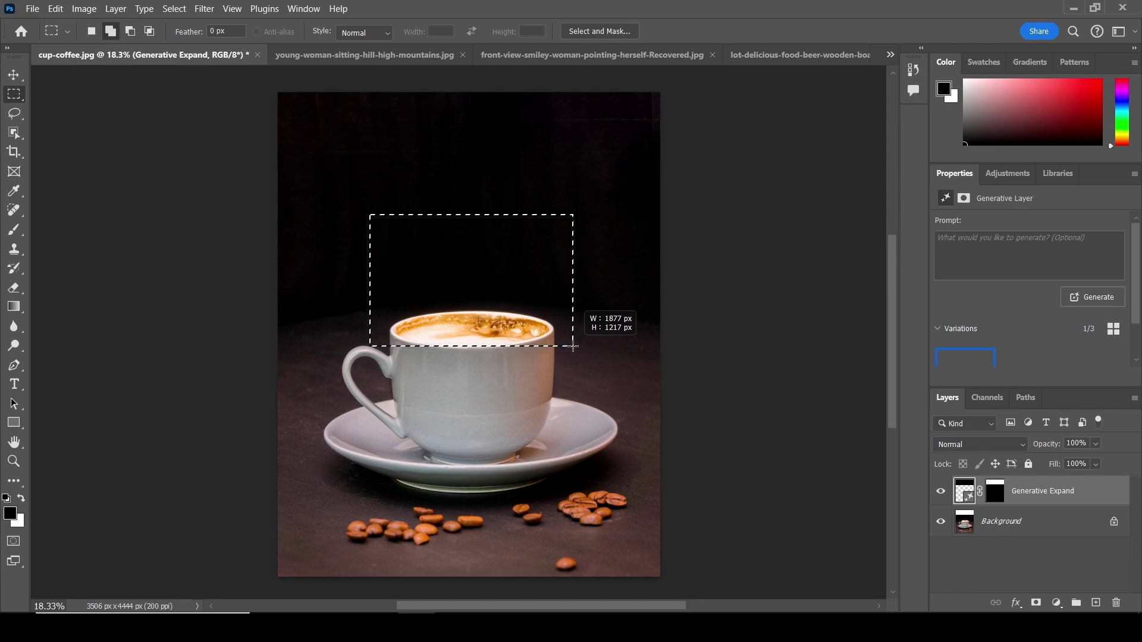
pyautogui.moveTo(573, 347); pyautogui.dragTo(573, 346)
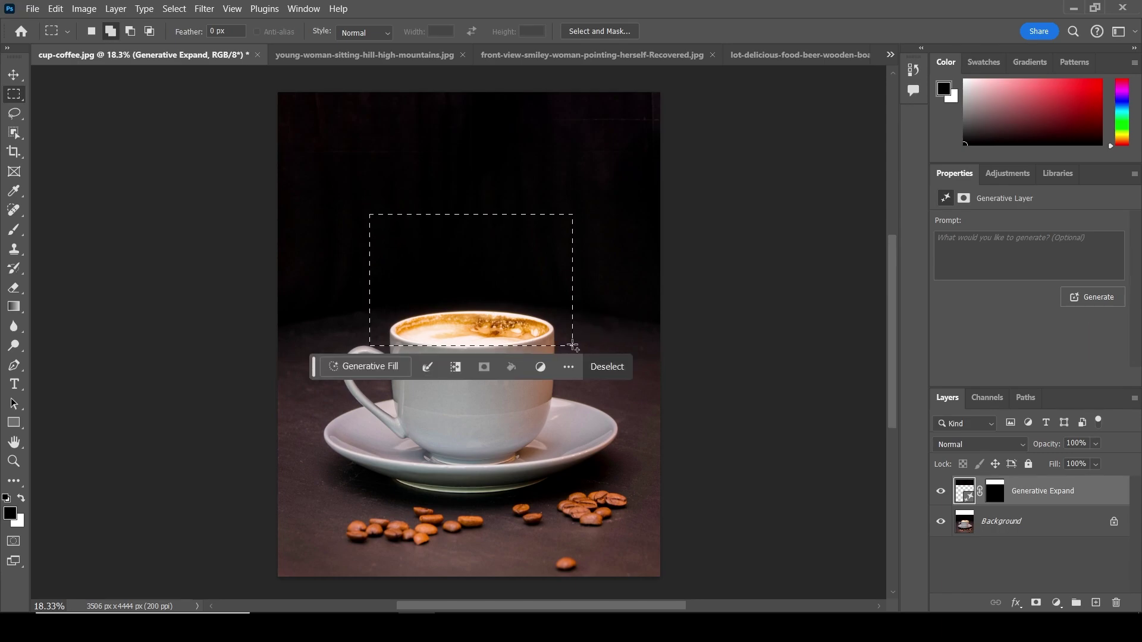
# Step: Generate a 'Splashing latte' Generative Fill in the selection above the cup
pyautogui.click(373, 365)
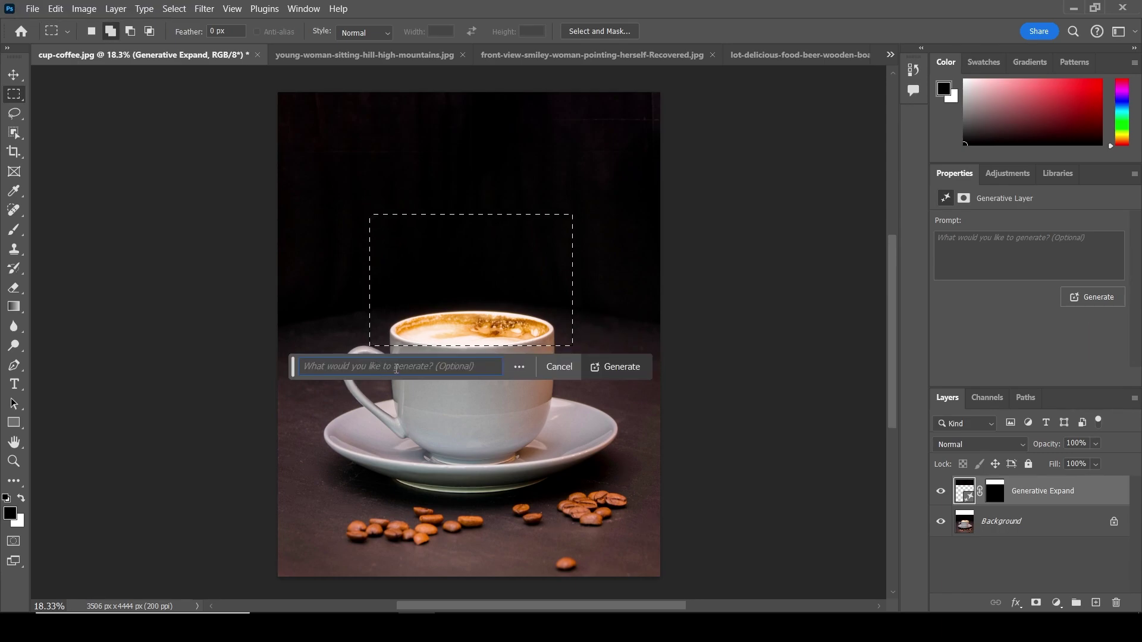
pyautogui.click(396, 367)
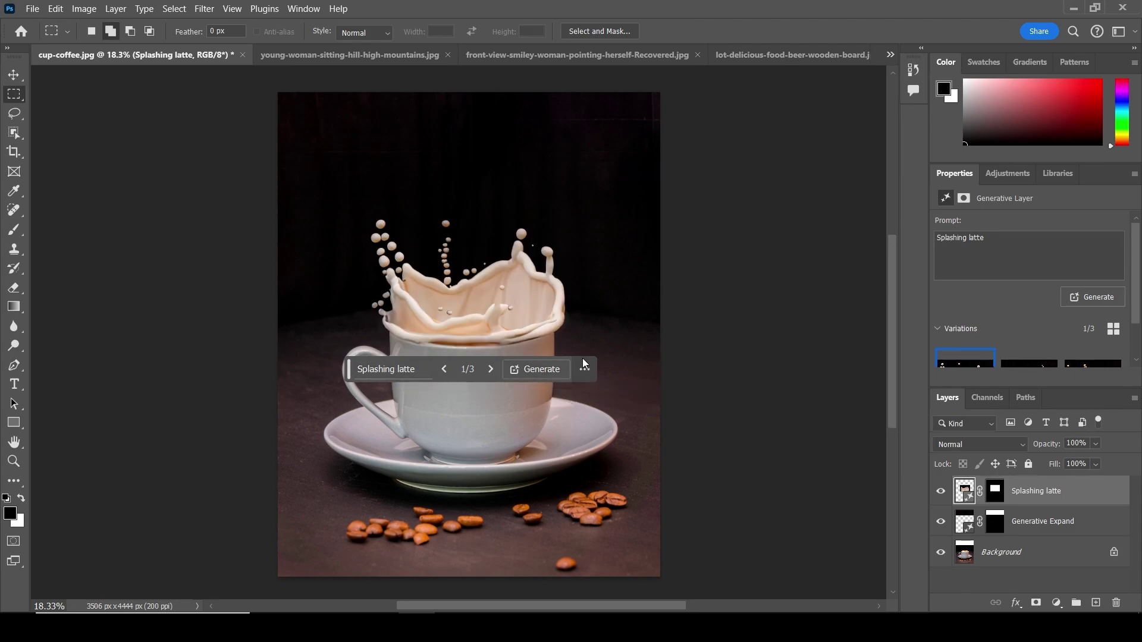
# Step: Keep the third, orange latte-splash variation and delete the Generative Expand layer
pyautogui.moveTo(351, 373); pyautogui.dragTo(348, 517)
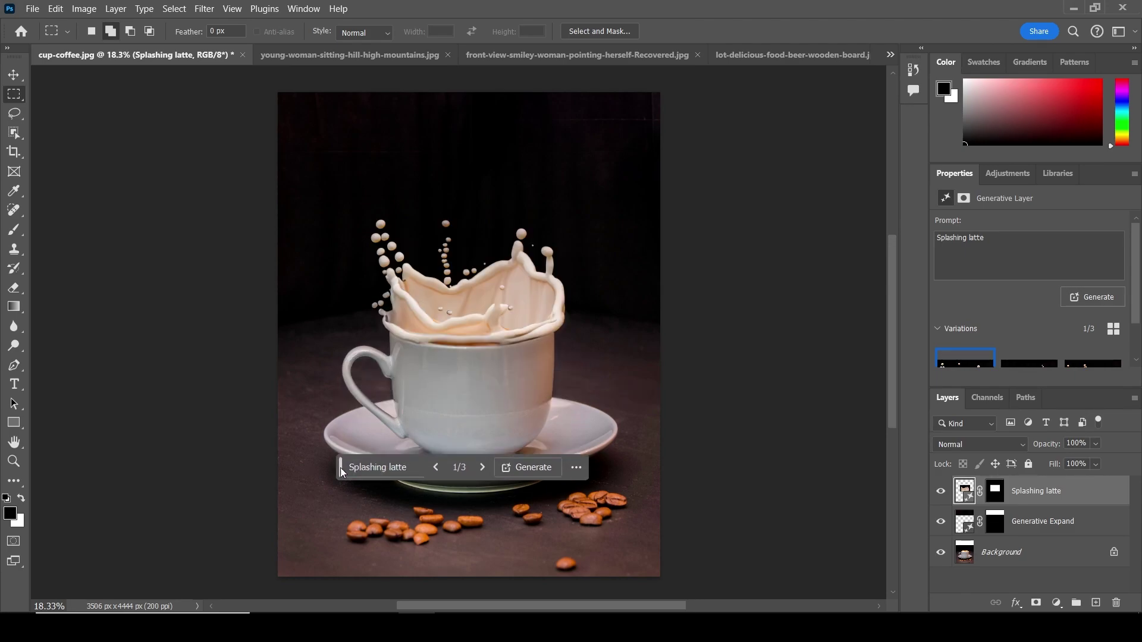
pyautogui.scroll(-2, 981, 307)
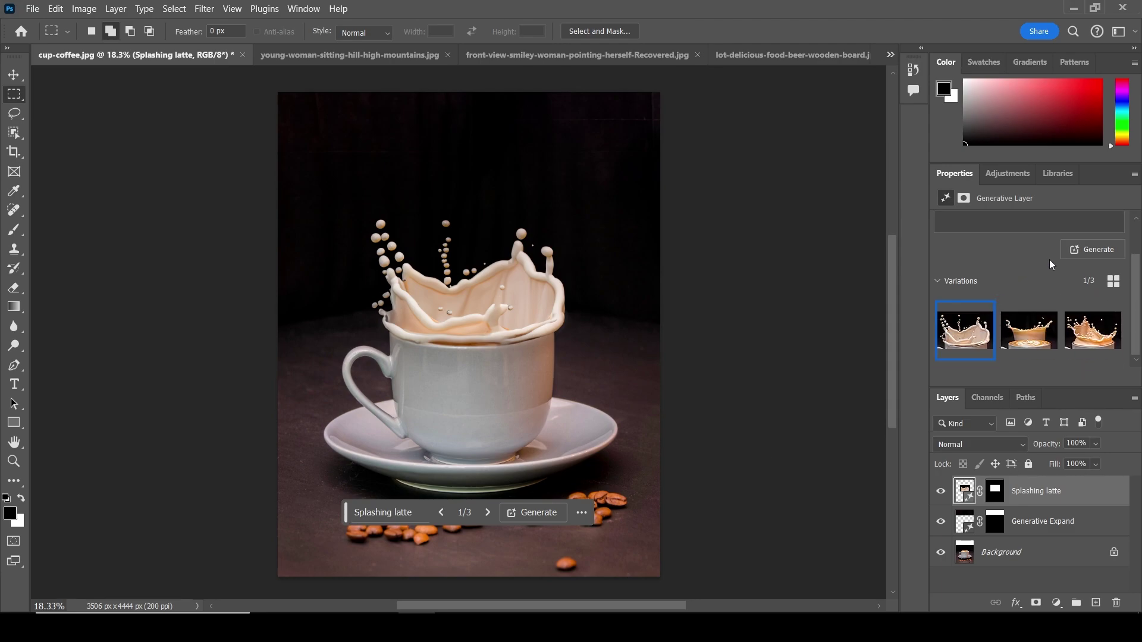
pyautogui.click(1027, 326)
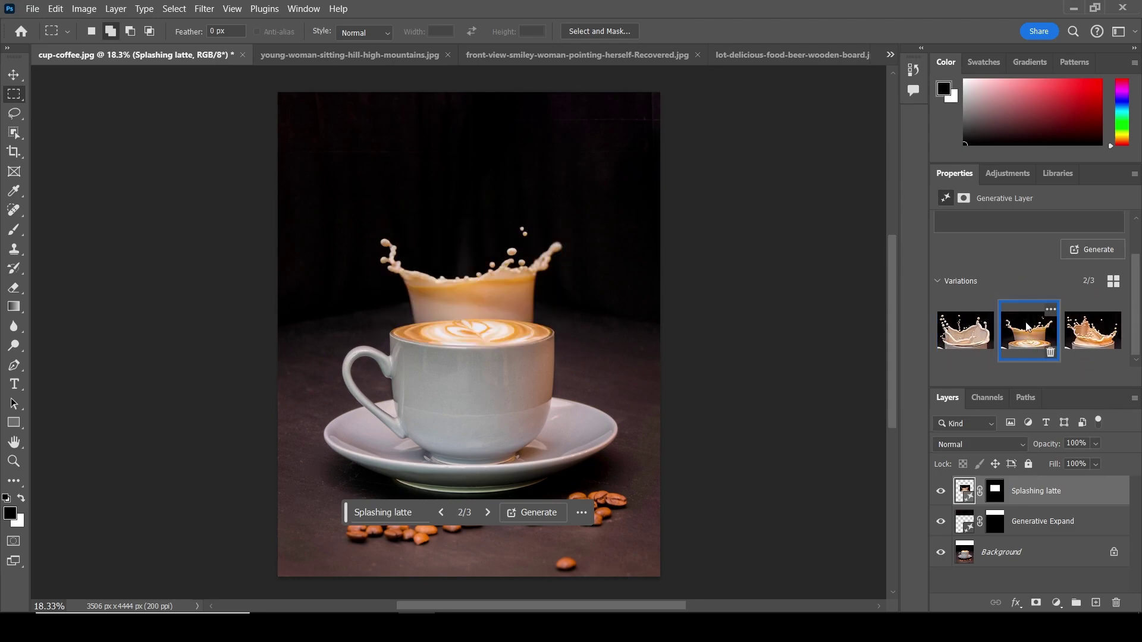
pyautogui.click(1091, 328)
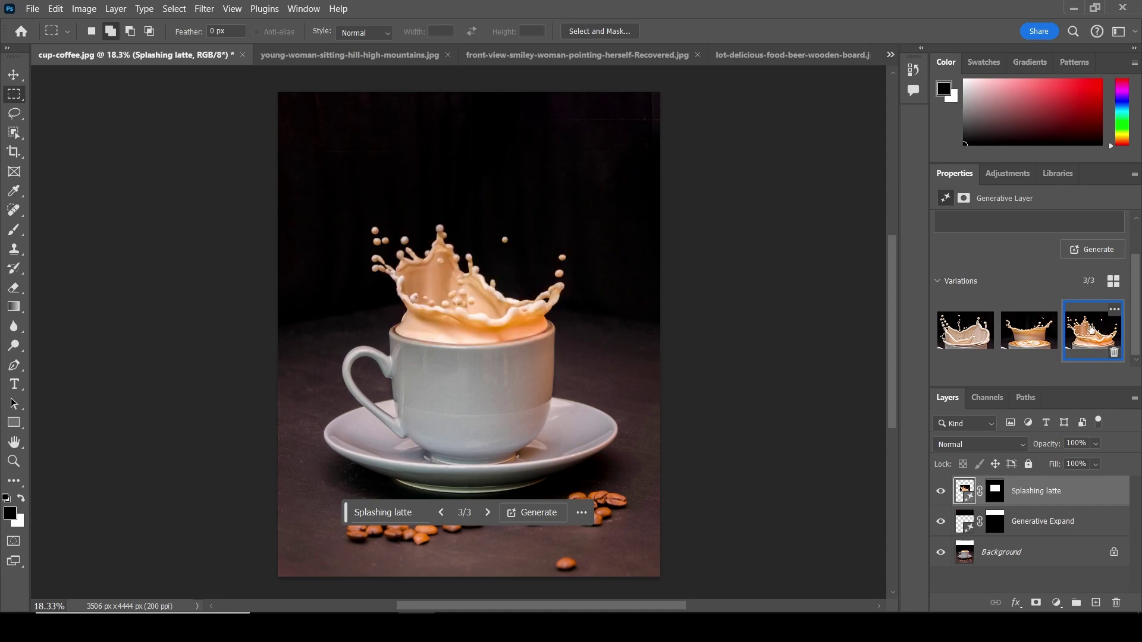
pyautogui.click(970, 335)
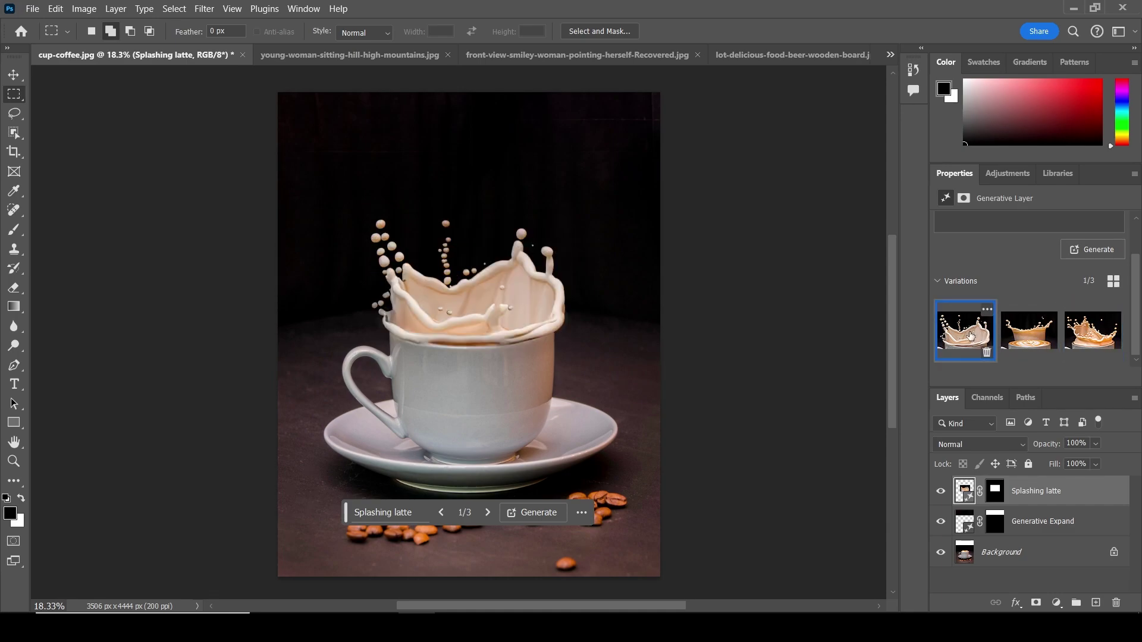
pyautogui.click(1084, 334)
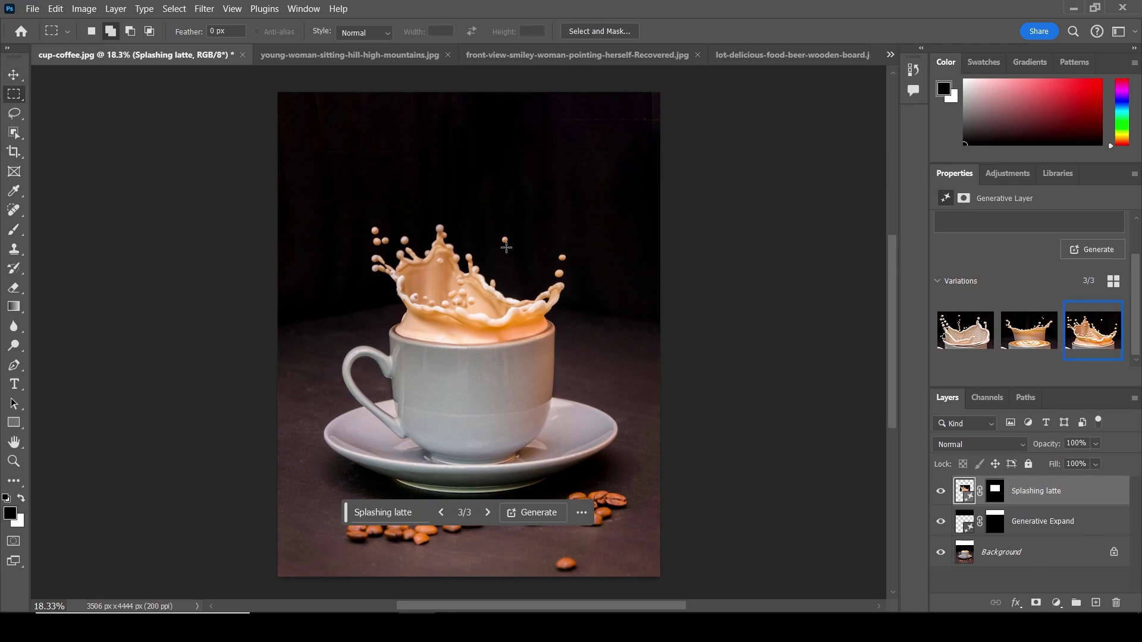
pyautogui.click(1099, 489)
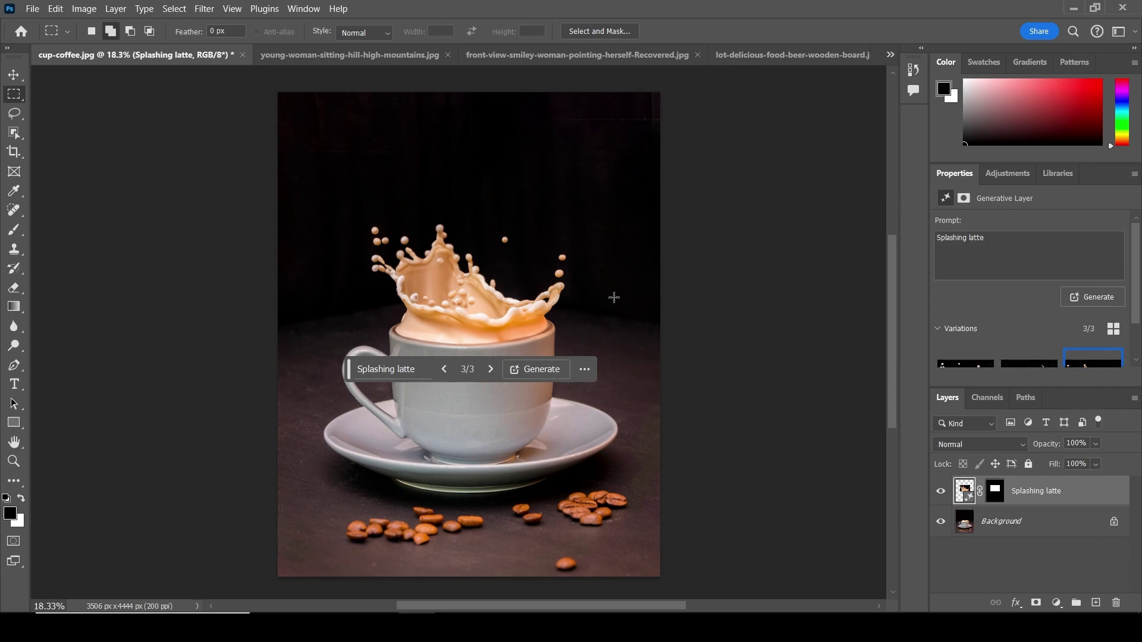
# Step: Select spots in the latte splash and generate 'ice cube' fill there
pyautogui.moveTo(497, 249)
pyautogui.mouseDown()
pyautogui.moveTo(537, 293)
pyautogui.moveTo(466, 251)
pyautogui.moveTo(469, 326)
pyautogui.mouseUp()
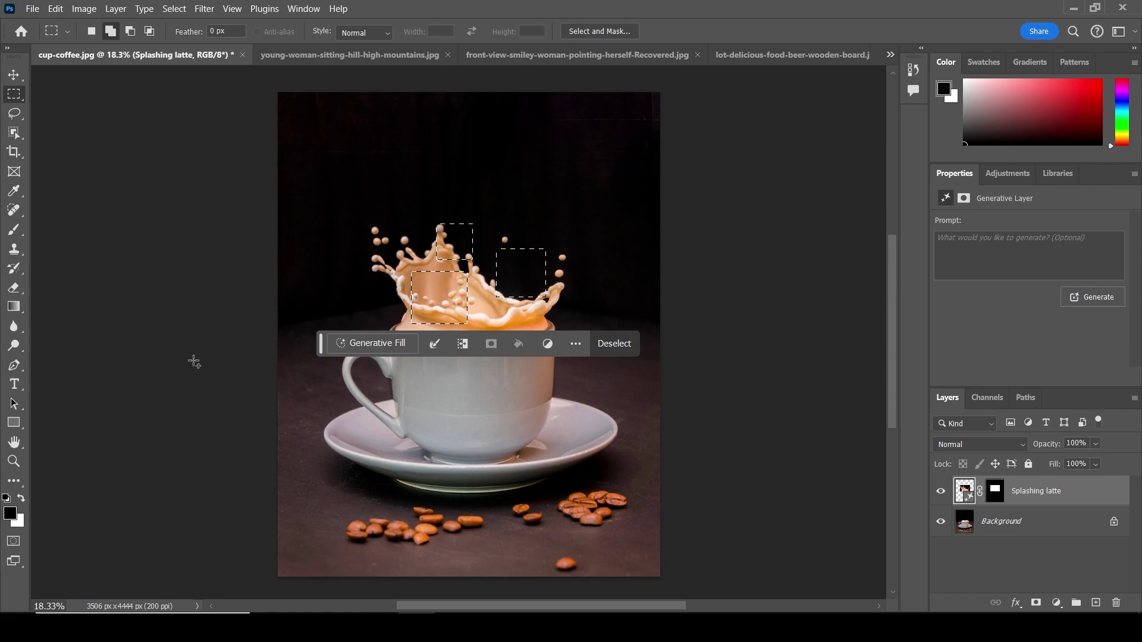
pyautogui.click(382, 341)
pyautogui.write('ice cube')
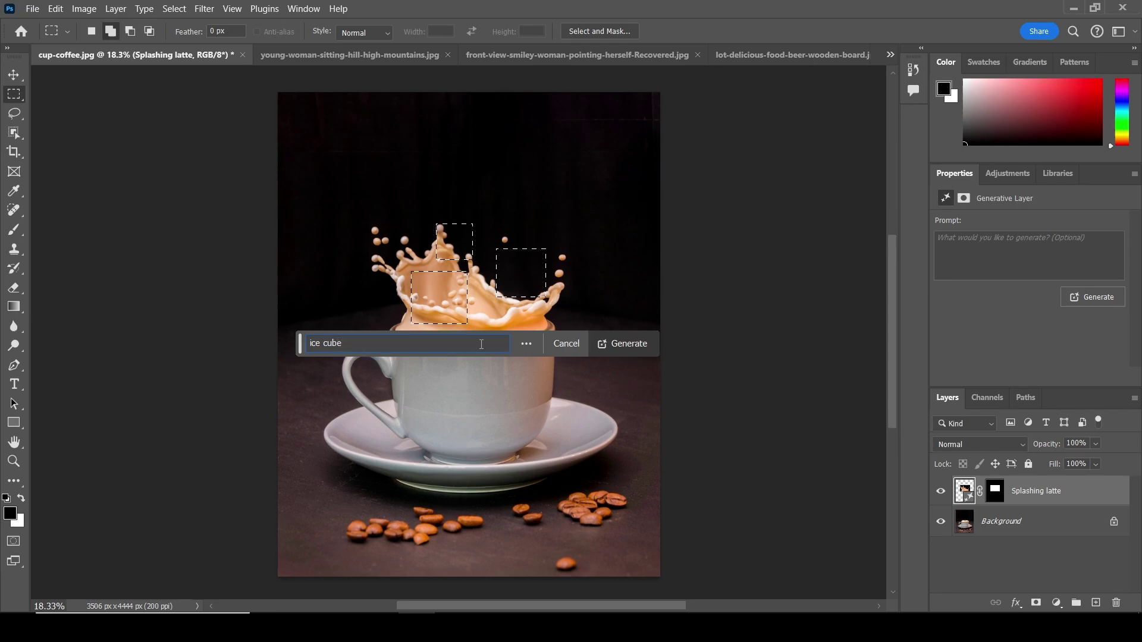
pyautogui.click(636, 344)
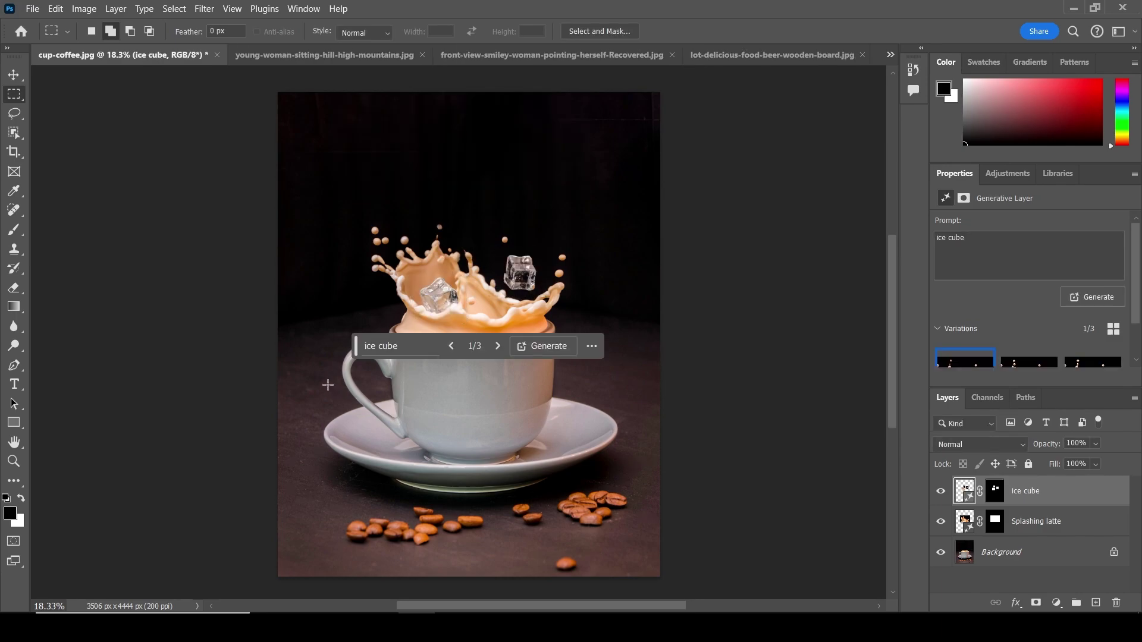
# Step: Compare the three ice-cube variations and keep the first one
pyautogui.moveTo(356, 348); pyautogui.dragTo(380, 449)
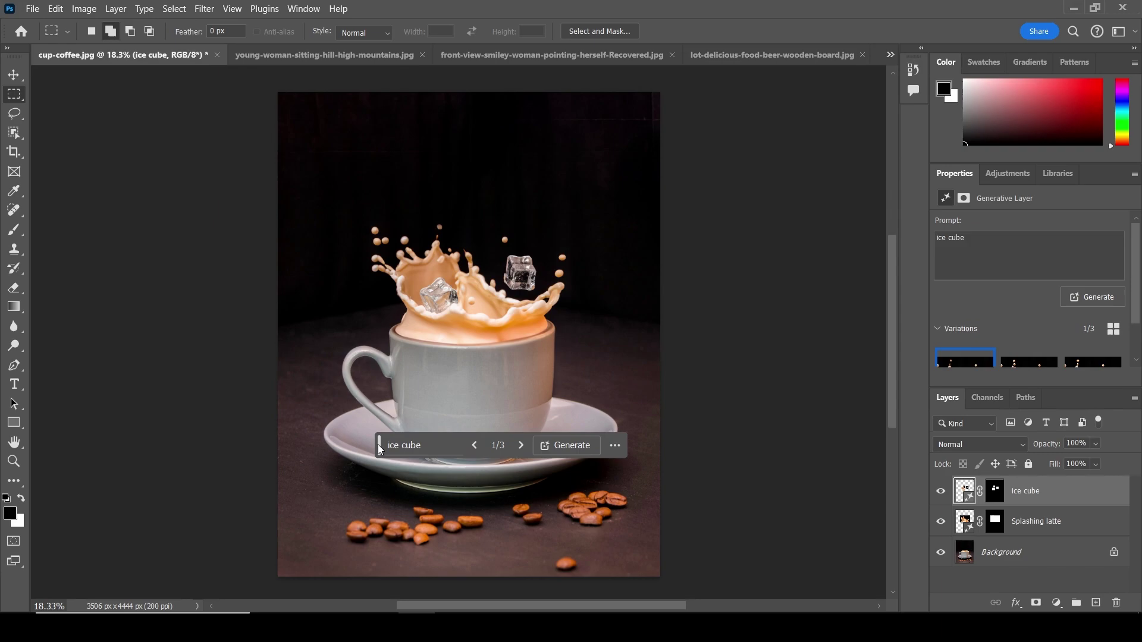
pyautogui.scroll(-2, 1079, 327)
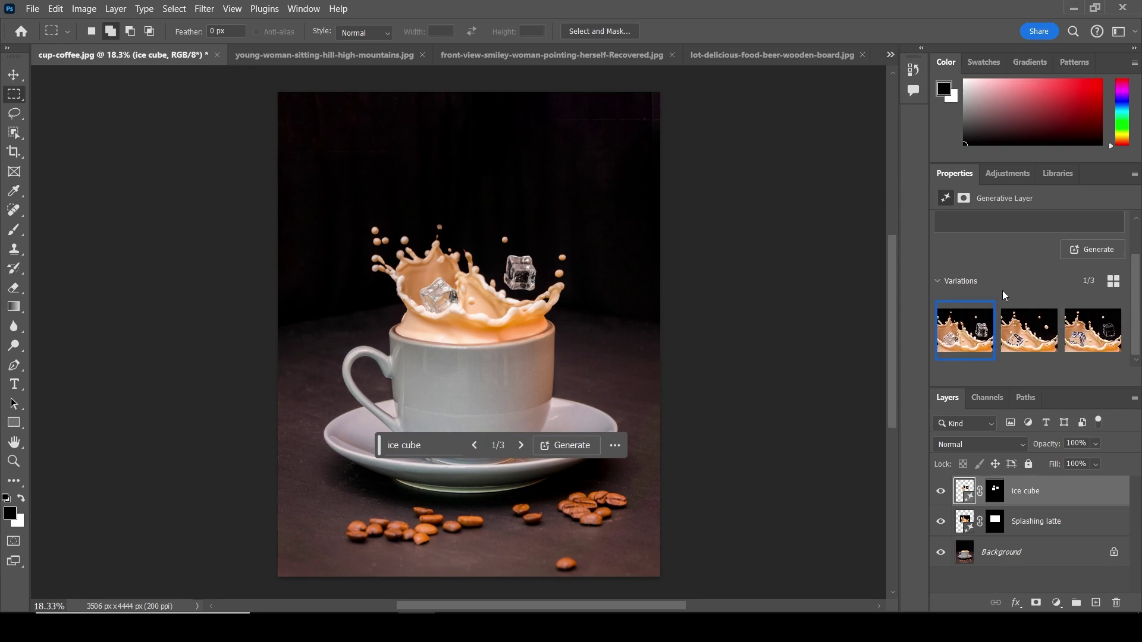
pyautogui.click(1027, 331)
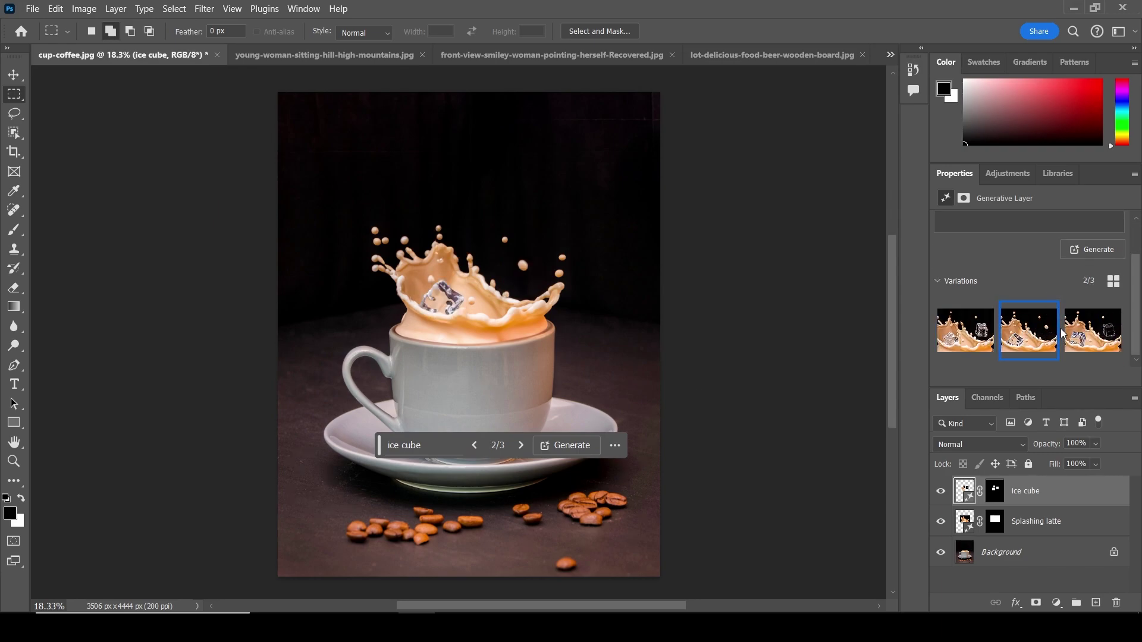
pyautogui.click(1084, 332)
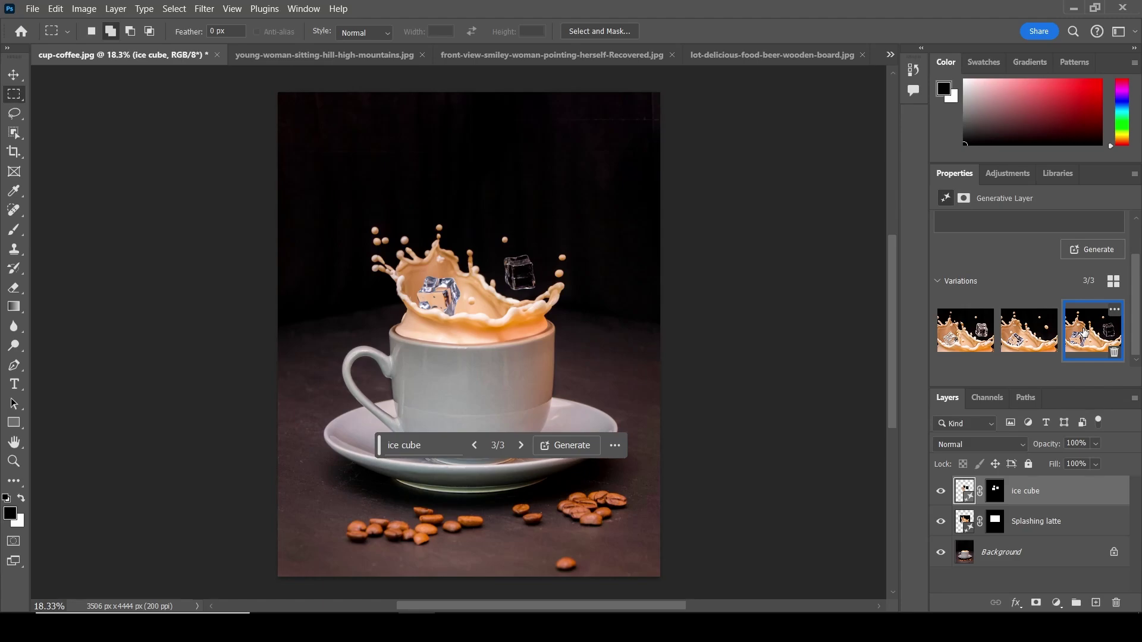
pyautogui.click(971, 336)
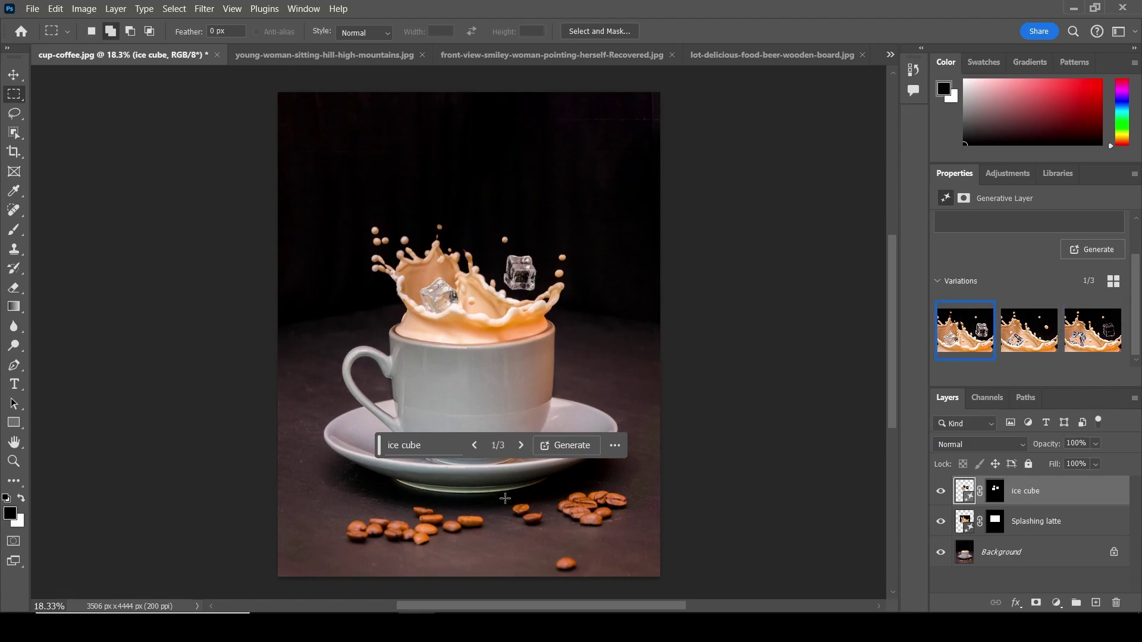
# Step: Zoom in to inspect the ice cubes, then fit the cup photo back on screen
pyautogui.moveTo(382, 447); pyautogui.dragTo(338, 494)
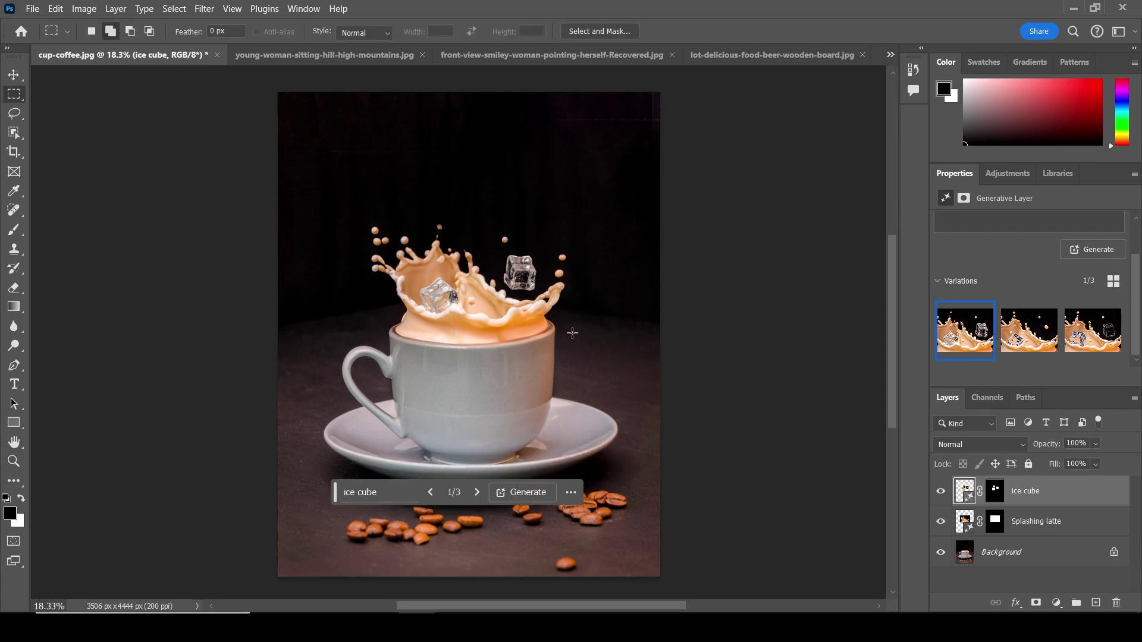
pyautogui.press('z')
pyautogui.moveTo(485, 305); pyautogui.dragTo(538, 354)
pyautogui.press('m')
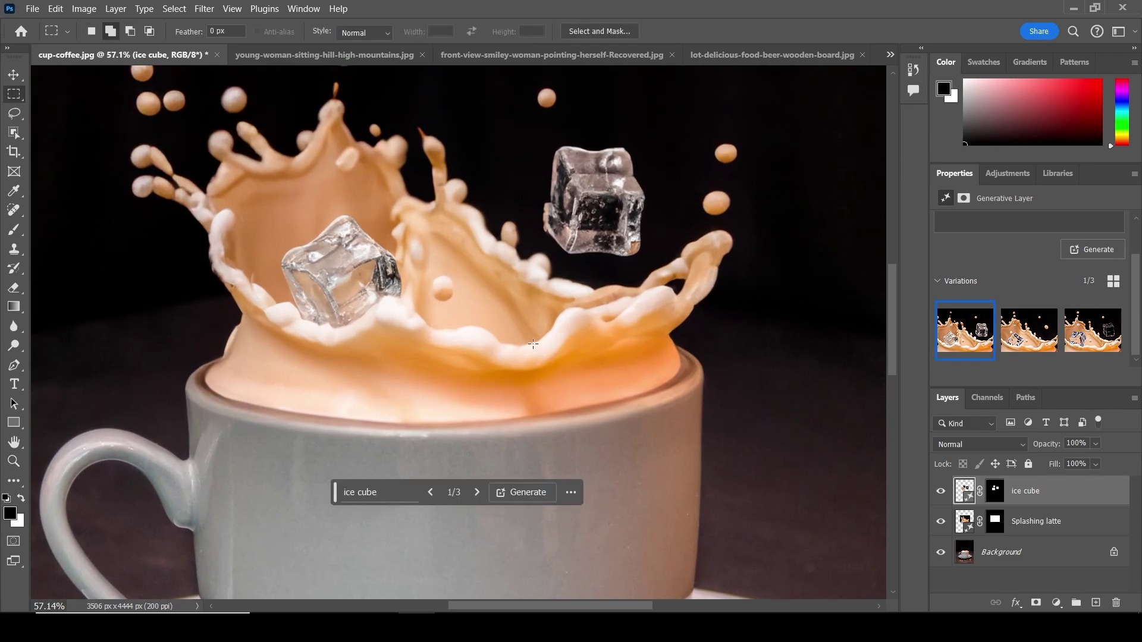
pyautogui.rightClick(491, 314)
pyautogui.click(455, 303)
pyautogui.press('z')
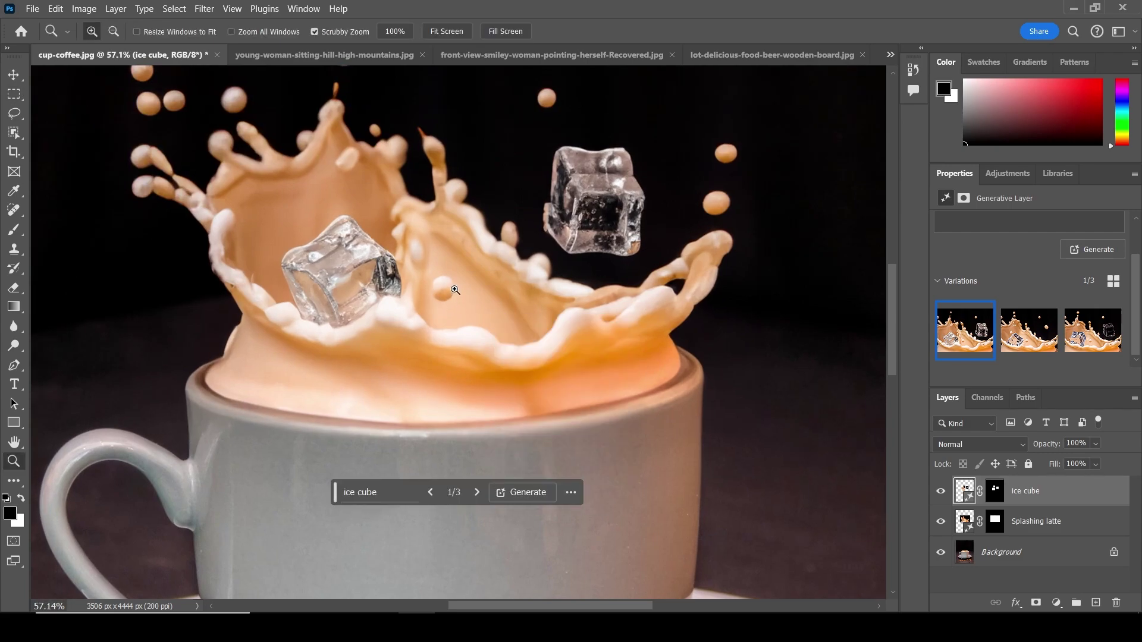
pyautogui.rightClick(456, 291)
pyautogui.click(471, 299)
pyautogui.press('m')
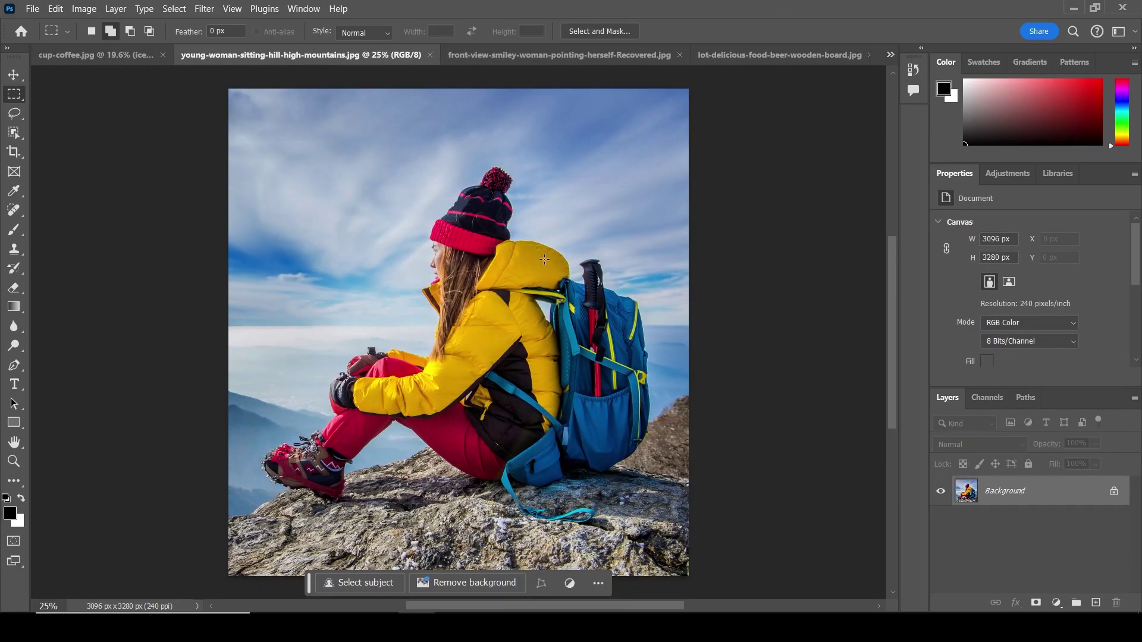
# Step: Crop the hiker photo beyond all its edges and fill the new canvas with Generative Expand
pyautogui.press('z')
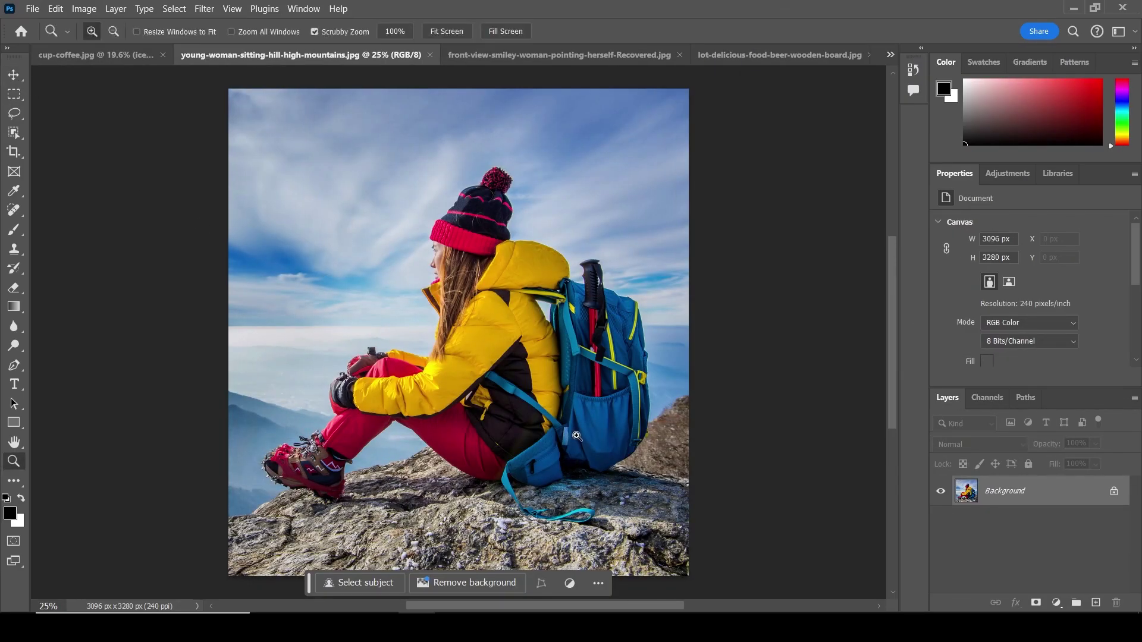
pyautogui.hotkey('ctrl', '0')
pyautogui.moveTo(574, 419); pyautogui.dragTo(536, 384)
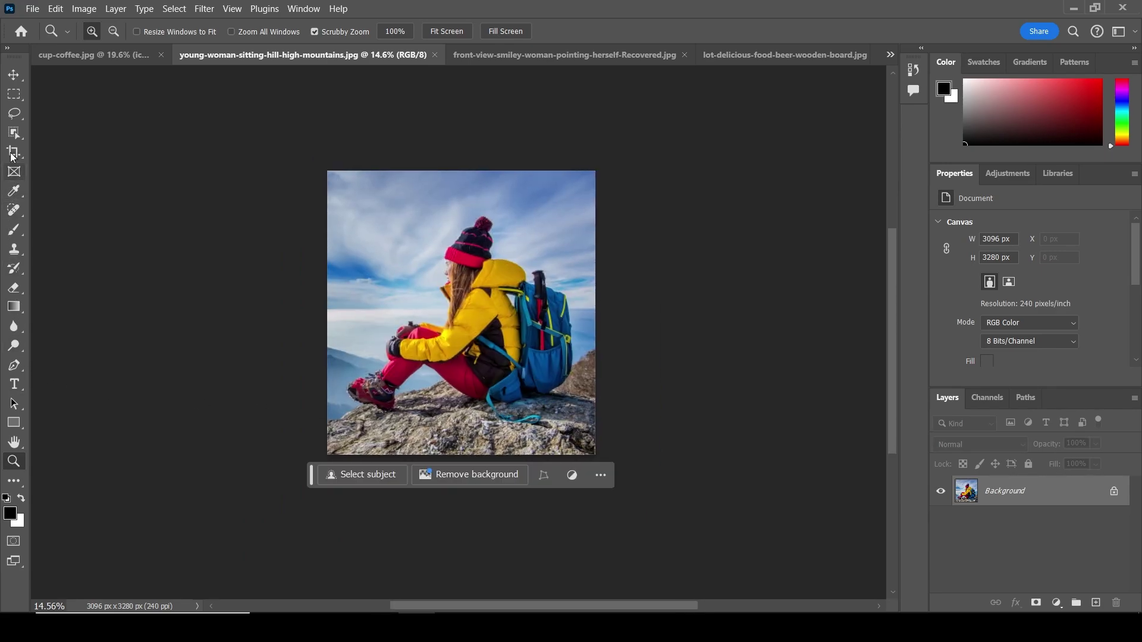
pyautogui.click(13, 152)
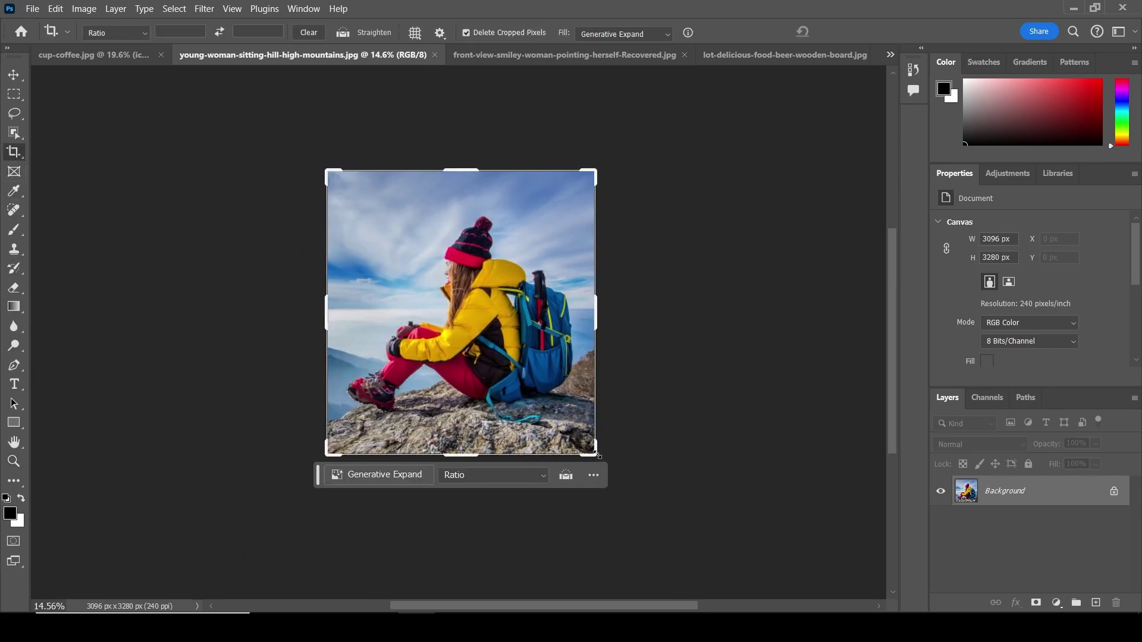
pyautogui.moveTo(597, 456); pyautogui.dragTo(797, 518)
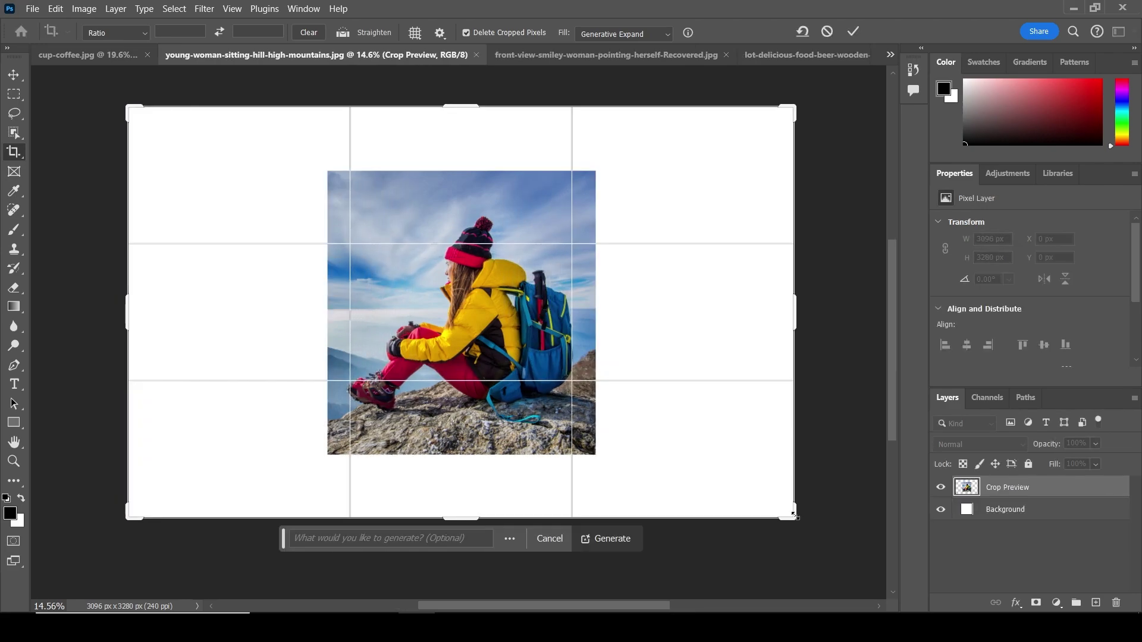
pyautogui.click(664, 34)
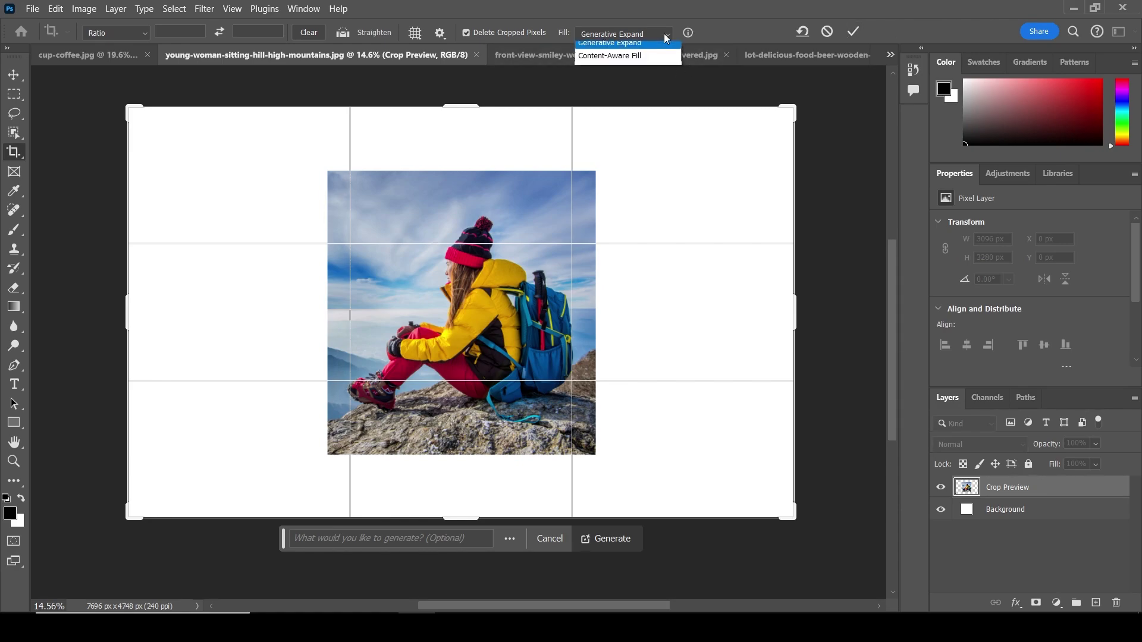
pyautogui.click(643, 61)
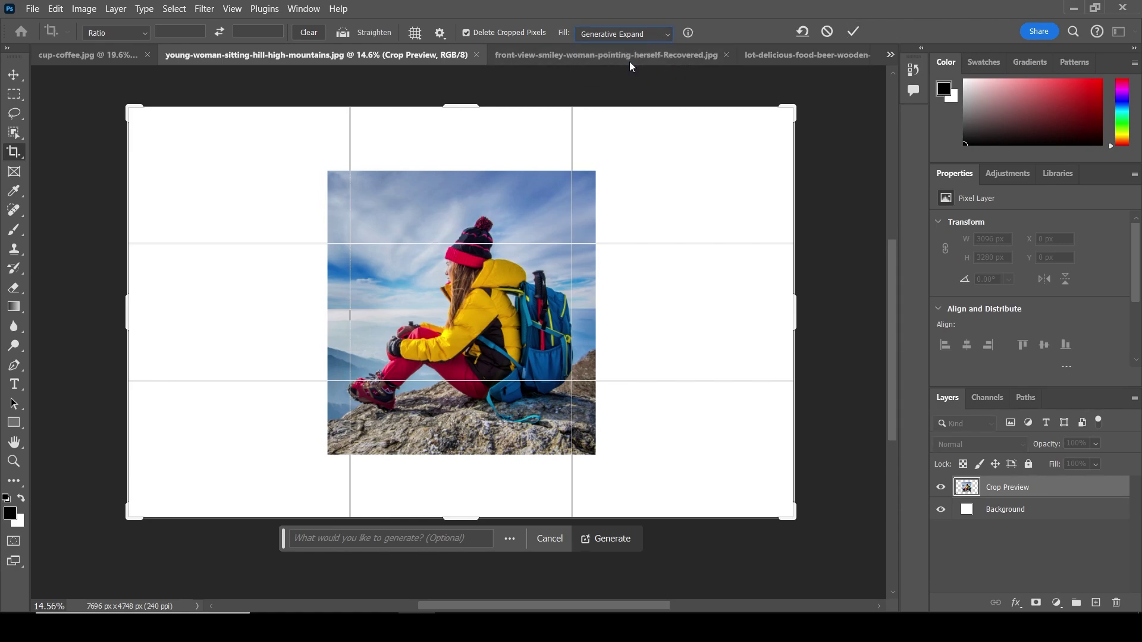
pyautogui.click(855, 31)
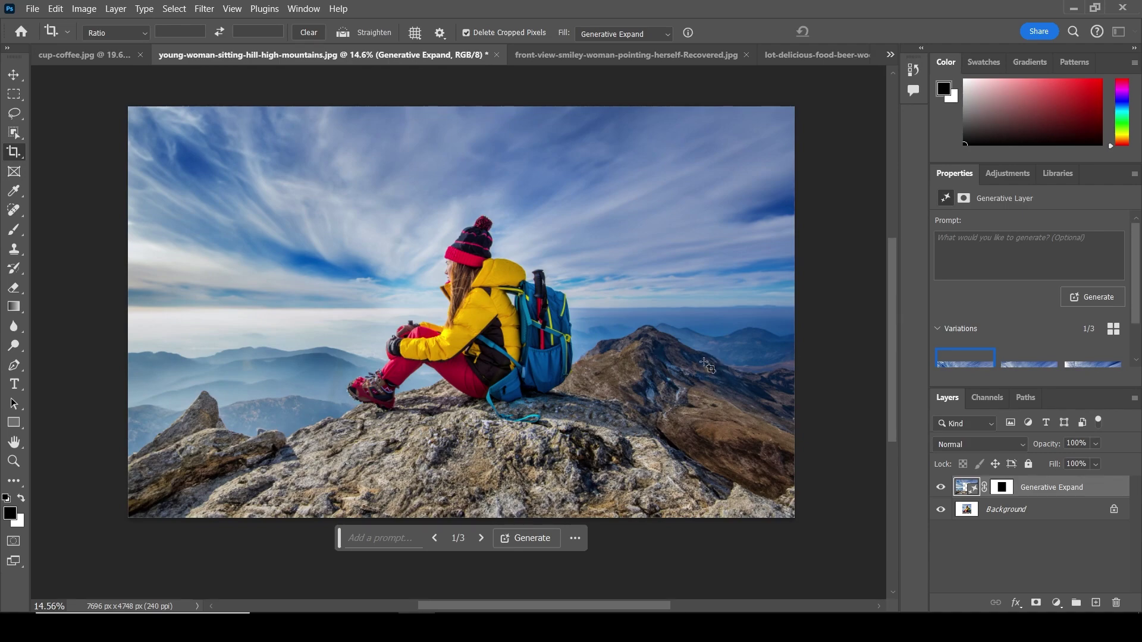
# Step: Select a tall strip down the photo's right edge and generate an 'add tree' fill
pyautogui.press('m')
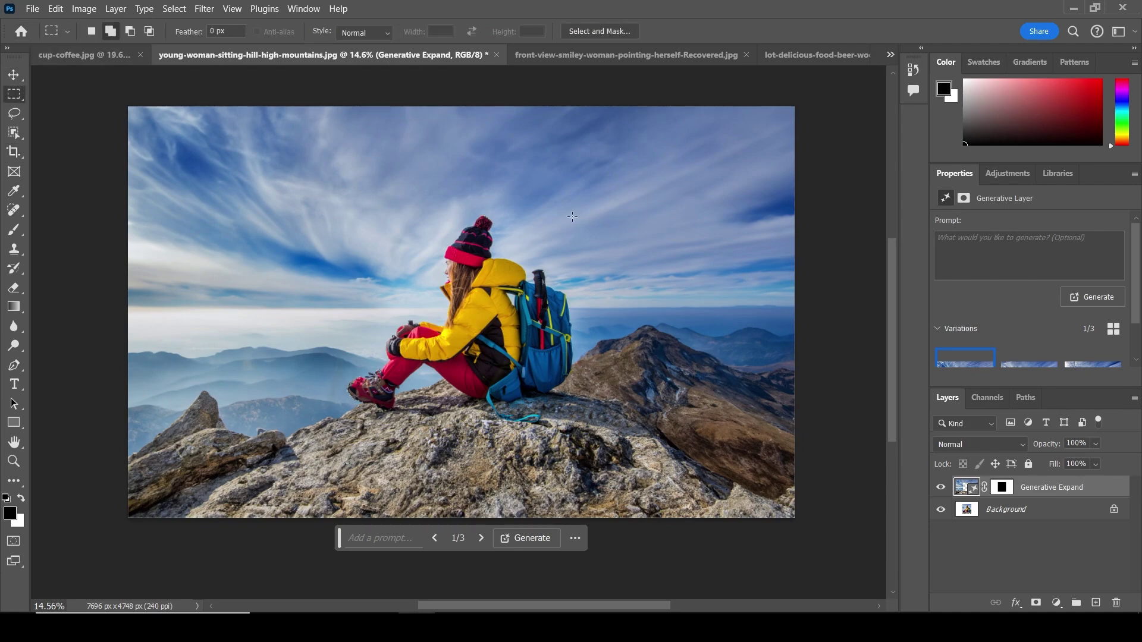
pyautogui.moveTo(692, 107); pyautogui.dragTo(808, 482)
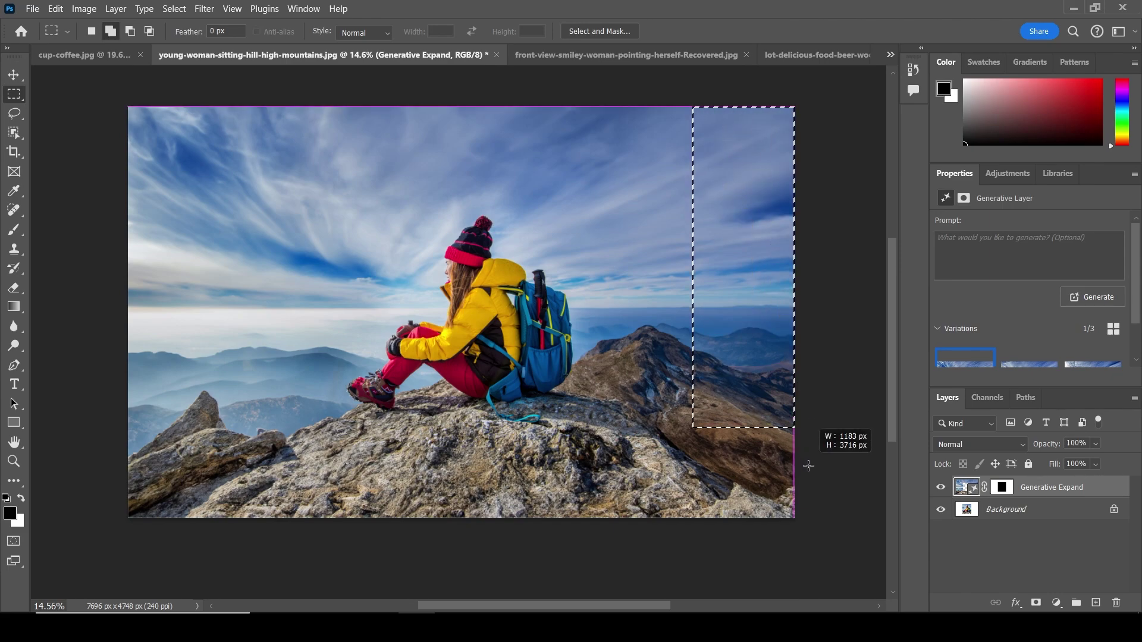
pyautogui.moveTo(808, 483); pyautogui.dragTo(810, 500)
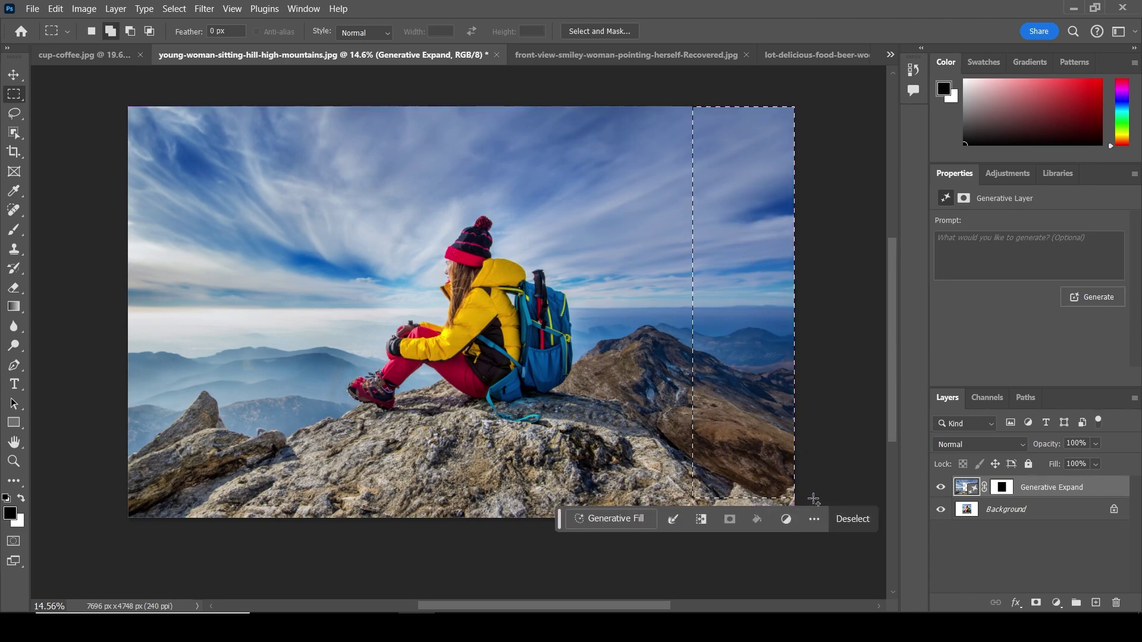
pyautogui.click(622, 518)
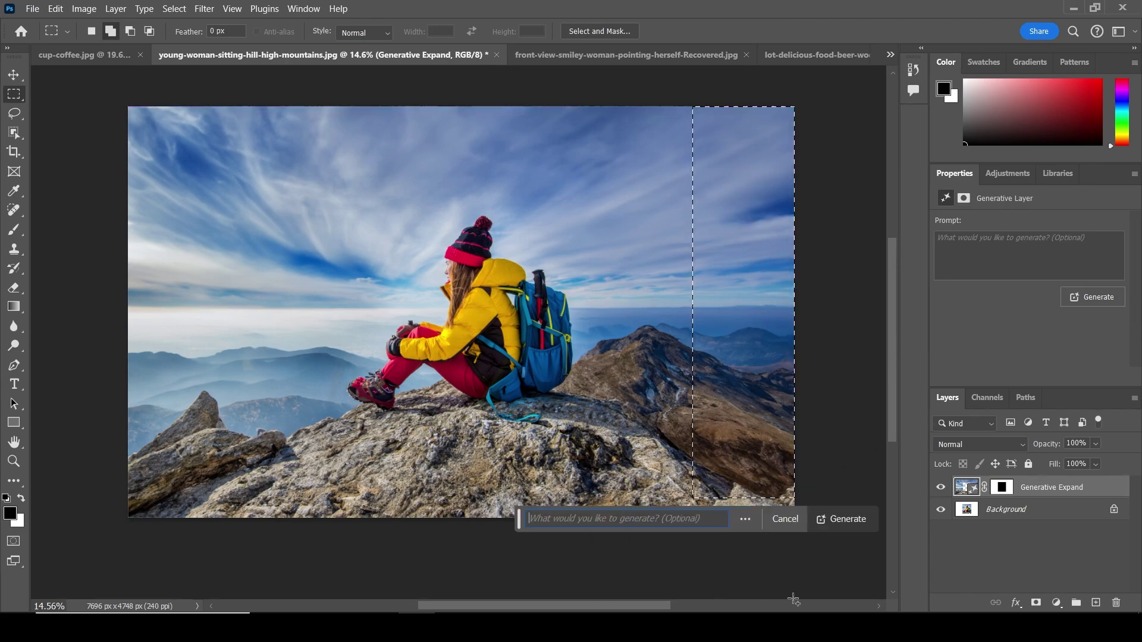
pyautogui.write('add tree')
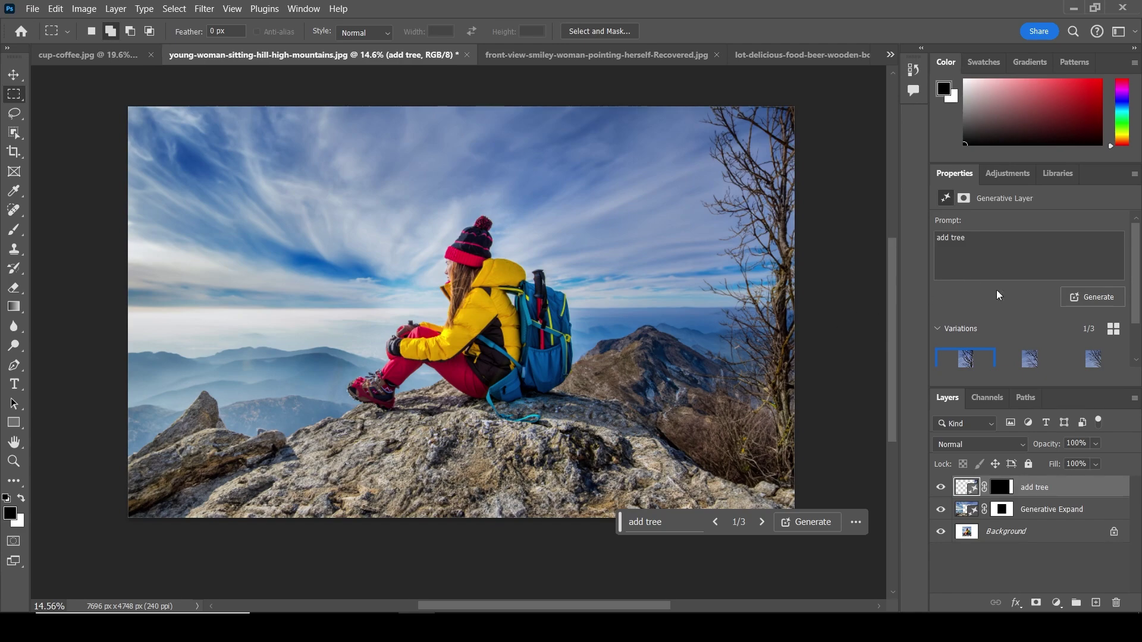
# Step: Compare the tree variations and keep the second one
pyautogui.scroll(-2, 1010, 293)
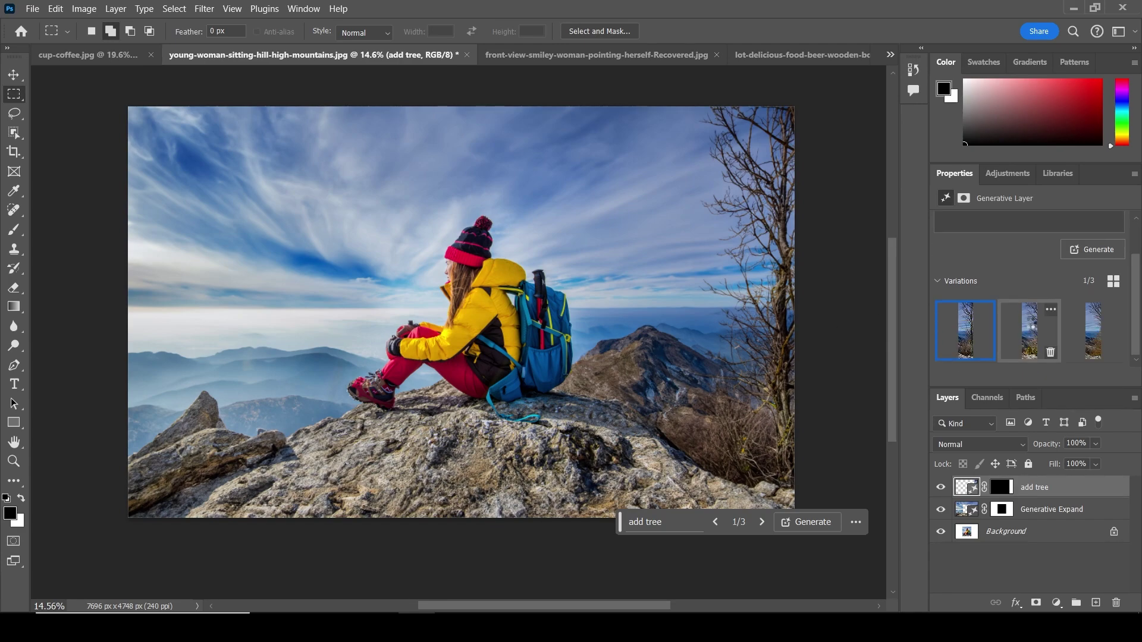
pyautogui.click(1031, 326)
pyautogui.moveTo(1094, 331)
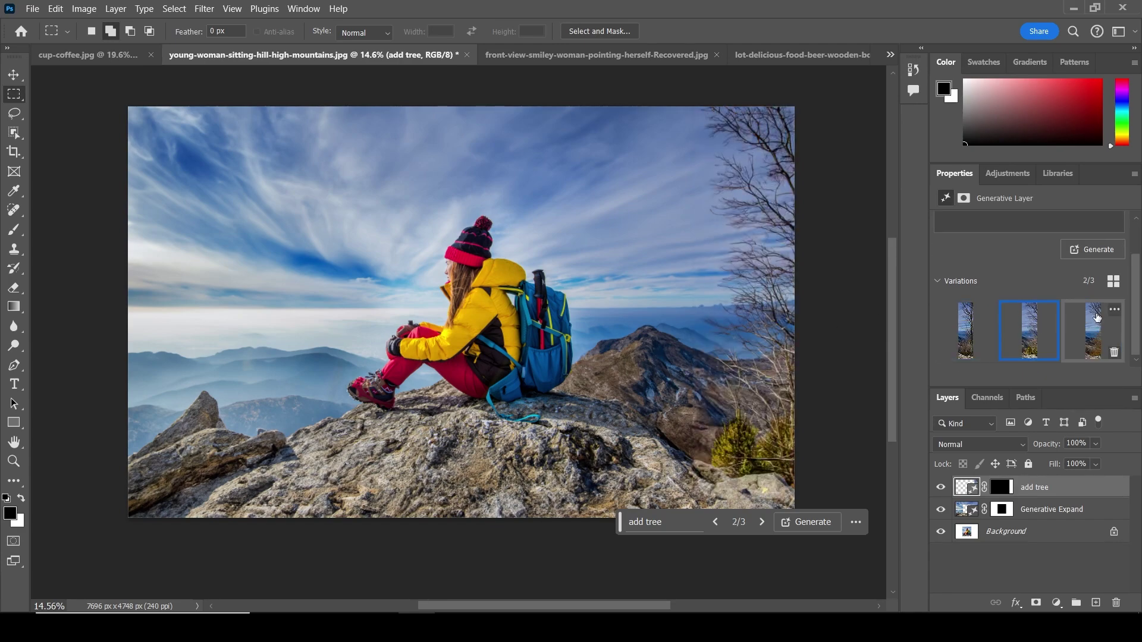
pyautogui.click(1097, 317)
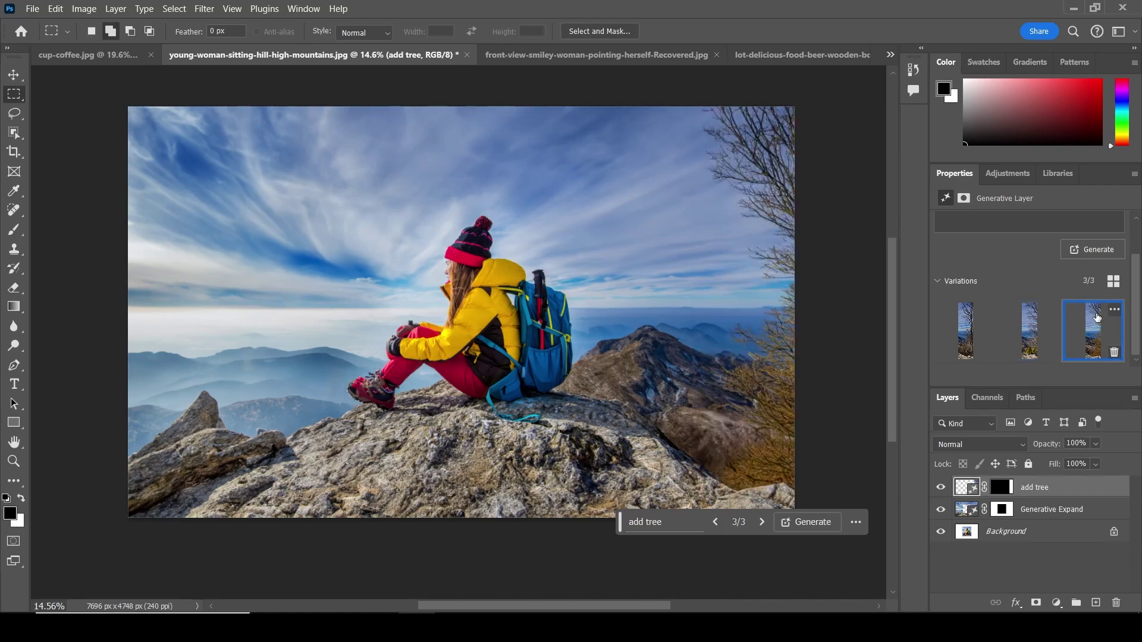
pyautogui.click(1032, 329)
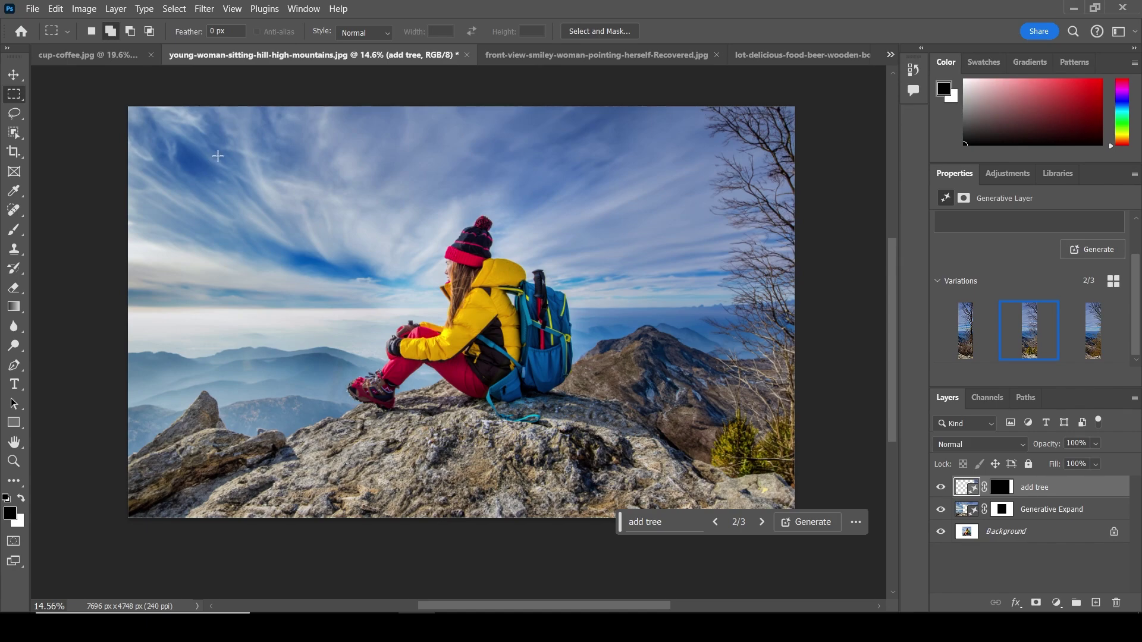
# Step: Select three small sky patches and generate 'flying birds' in them
pyautogui.moveTo(179, 136); pyautogui.dragTo(247, 161)
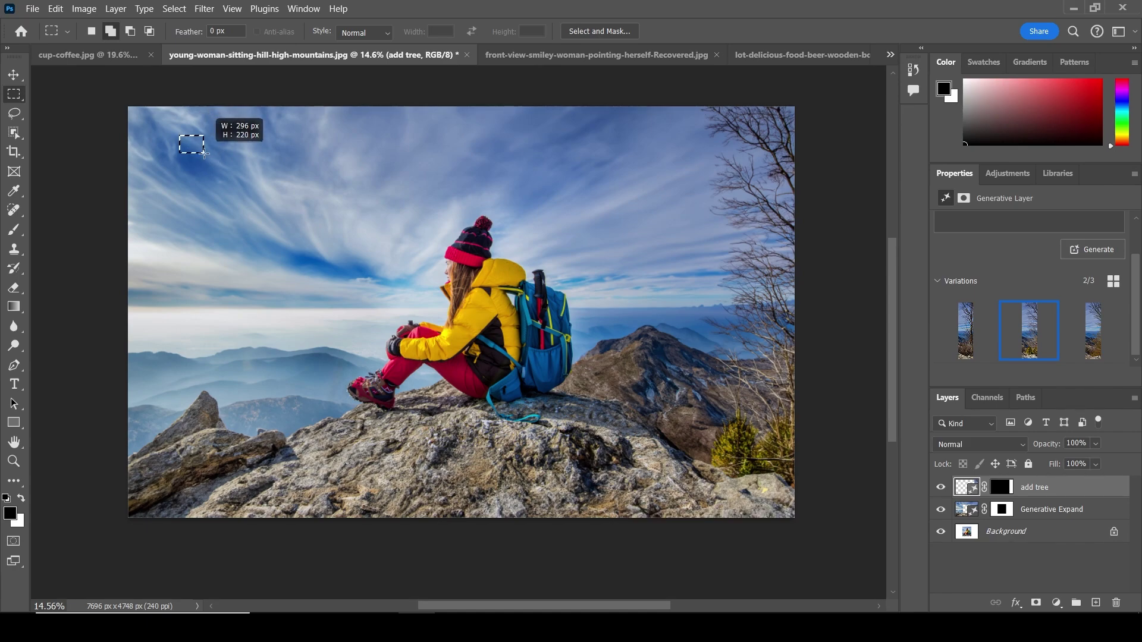
pyautogui.moveTo(378, 141); pyautogui.dragTo(441, 175)
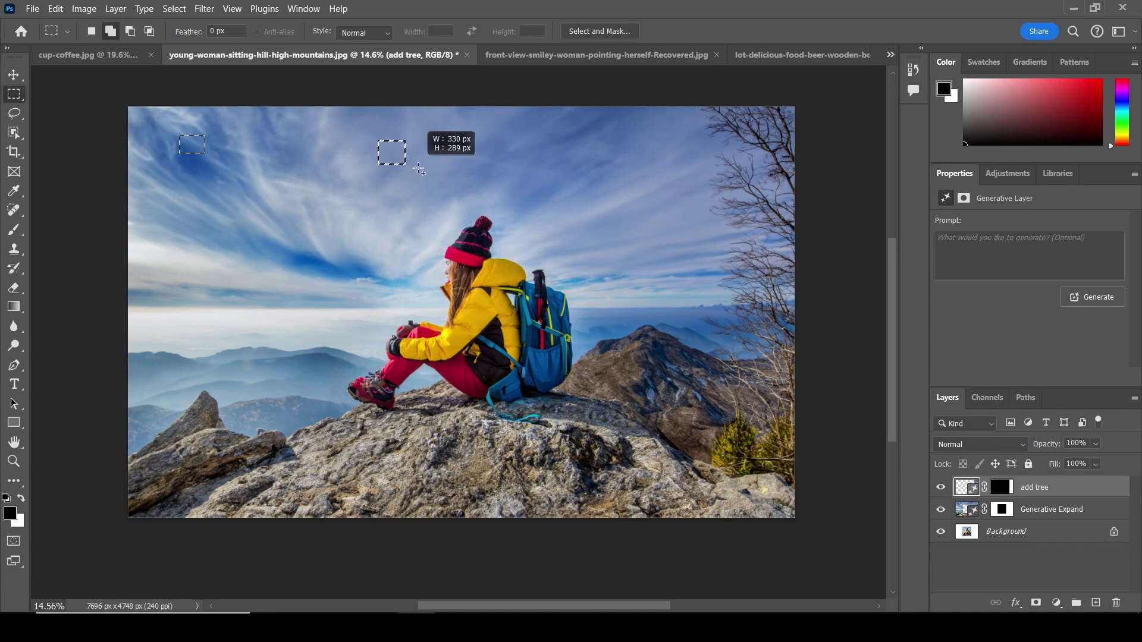
pyautogui.moveTo(668, 153); pyautogui.dragTo(717, 188)
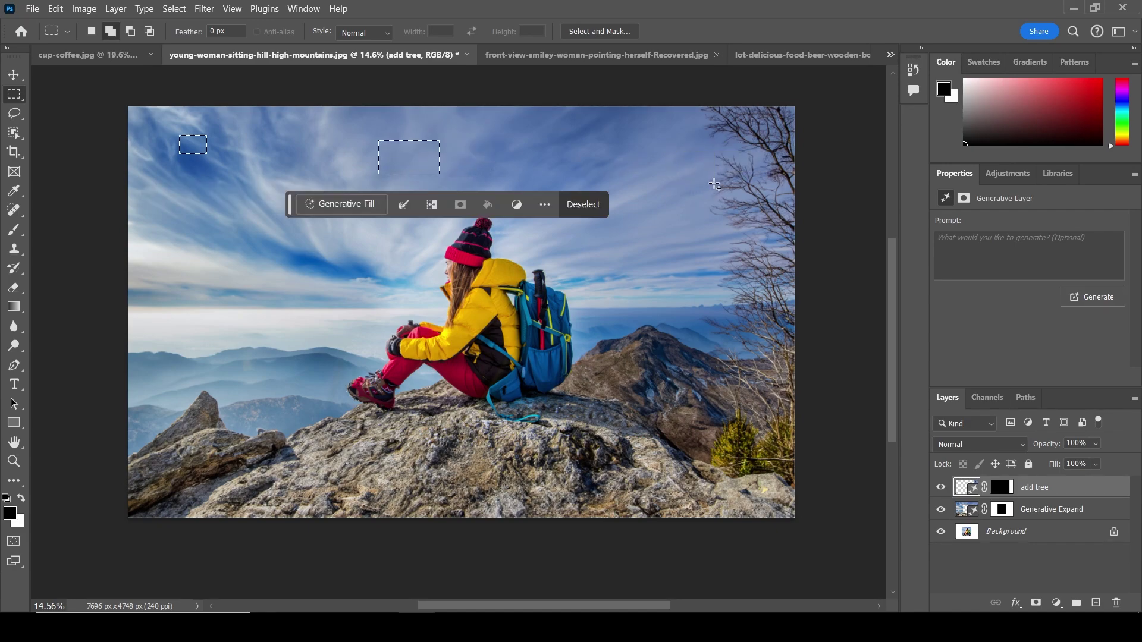
pyautogui.click(359, 211)
pyautogui.write('fl')
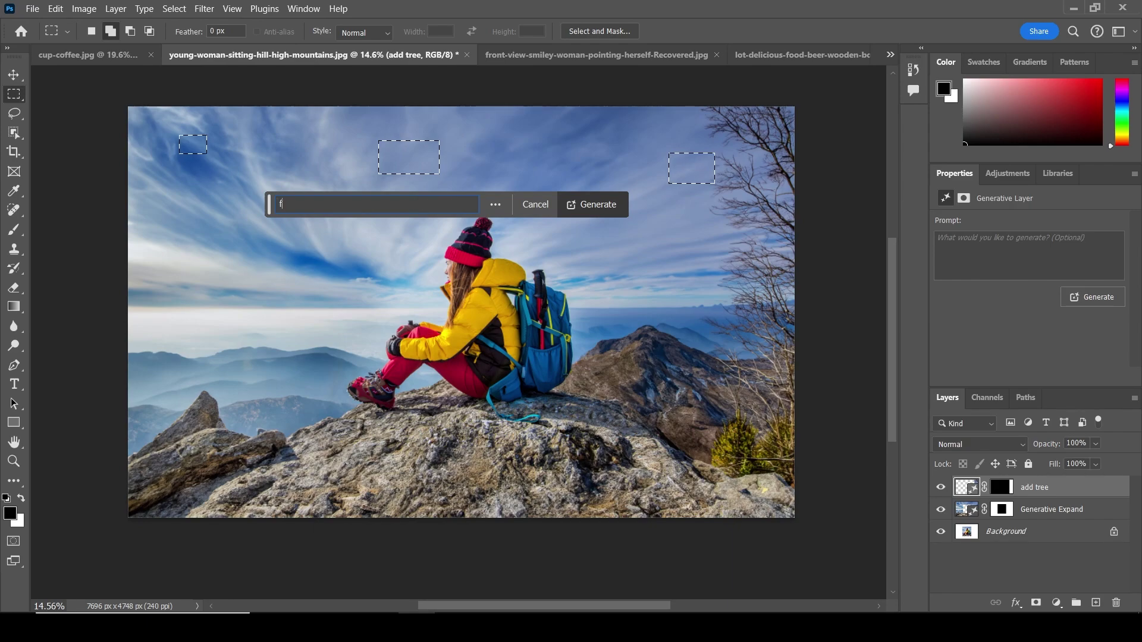
pyautogui.write('ying b')
pyautogui.write('irds')
pyautogui.press('Return')
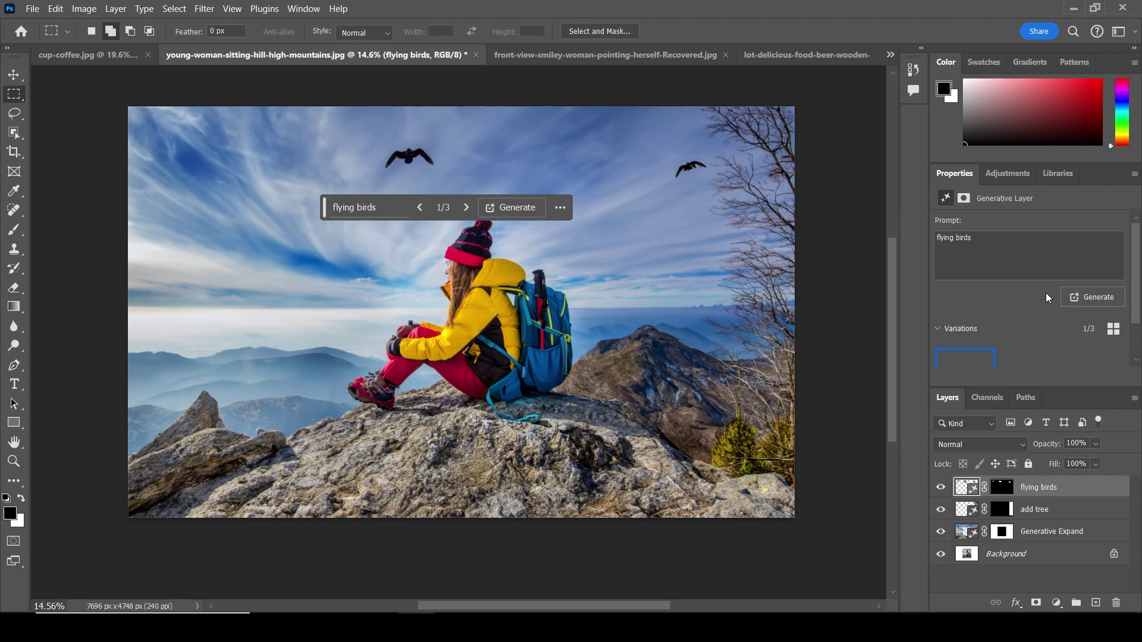
# Step: Compare the bird variations and settle on the first one
pyautogui.scroll(-2, 1046, 292)
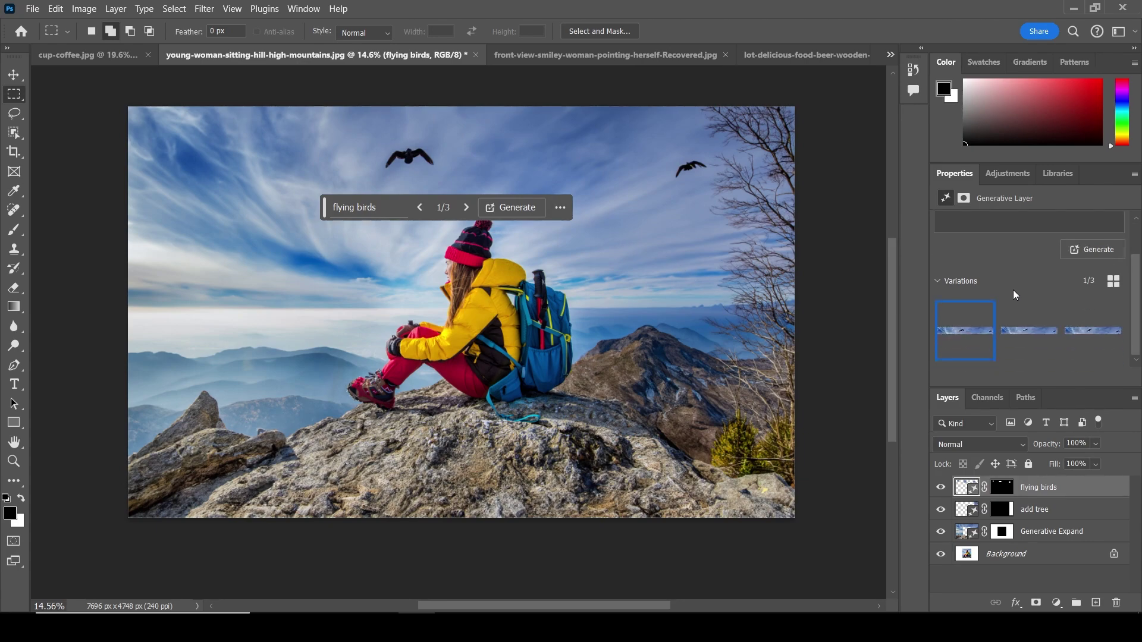
pyautogui.click(1024, 327)
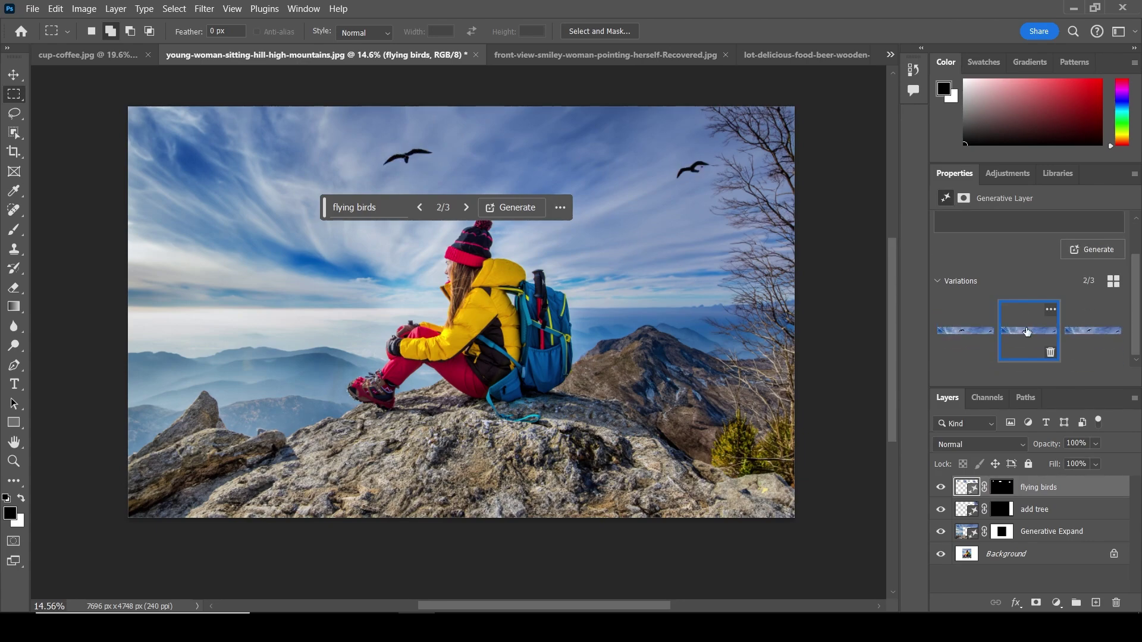
pyautogui.click(1090, 333)
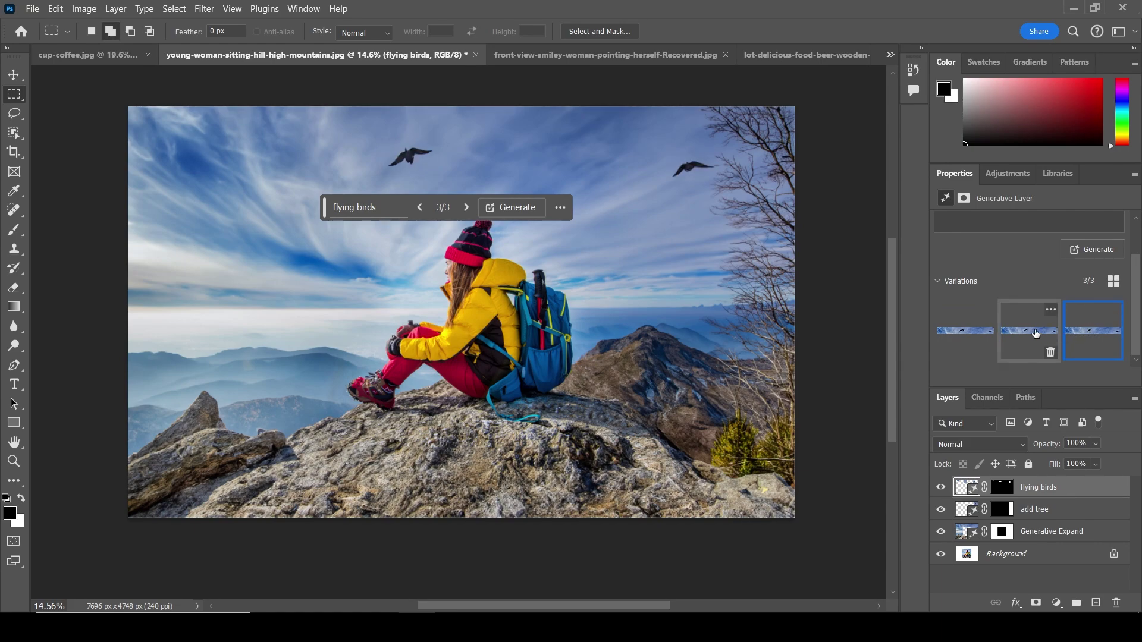
pyautogui.click(968, 333)
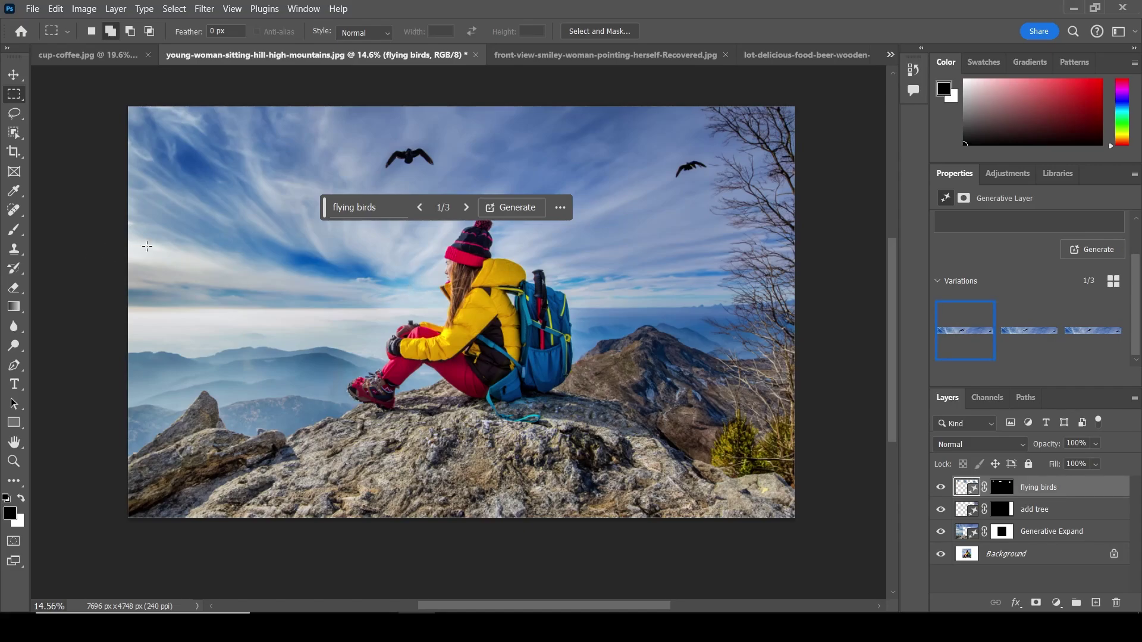
# Step: Select the rock left of the hiker and generate a dog with the prompt 'add dog'
pyautogui.moveTo(324, 210); pyautogui.dragTo(291, 319)
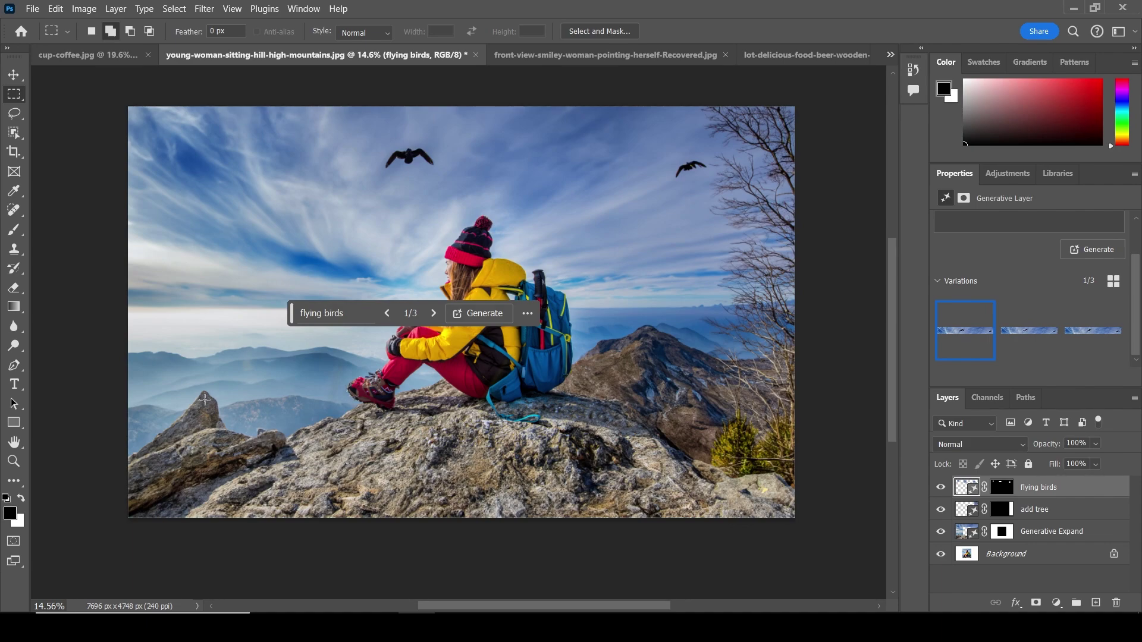
pyautogui.moveTo(193, 328); pyautogui.dragTo(330, 503)
pyautogui.click(162, 525)
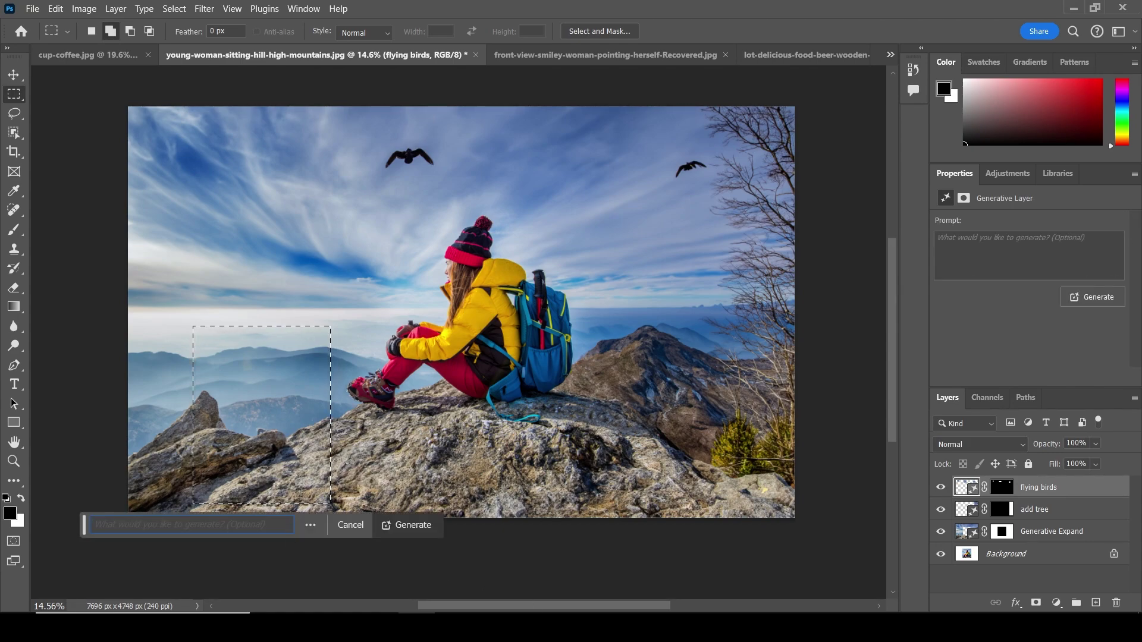
pyautogui.write('add dog')
pyautogui.press('Return')
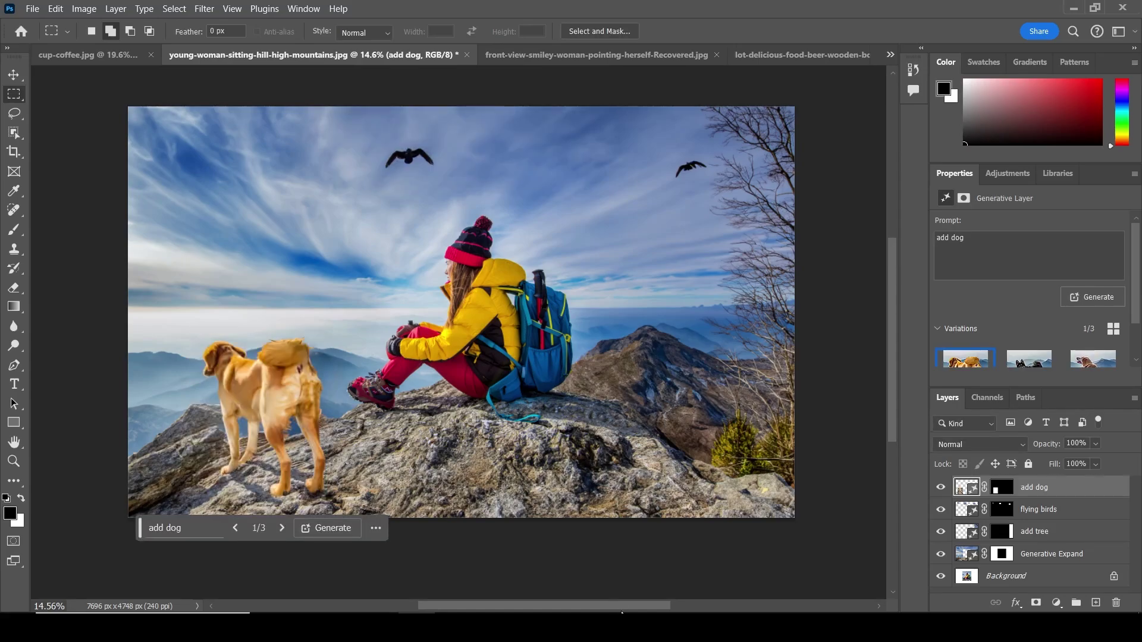
# Step: Compare the dog variations and settle on the third, a golden seated dog
pyautogui.scroll(-1, 993, 291)
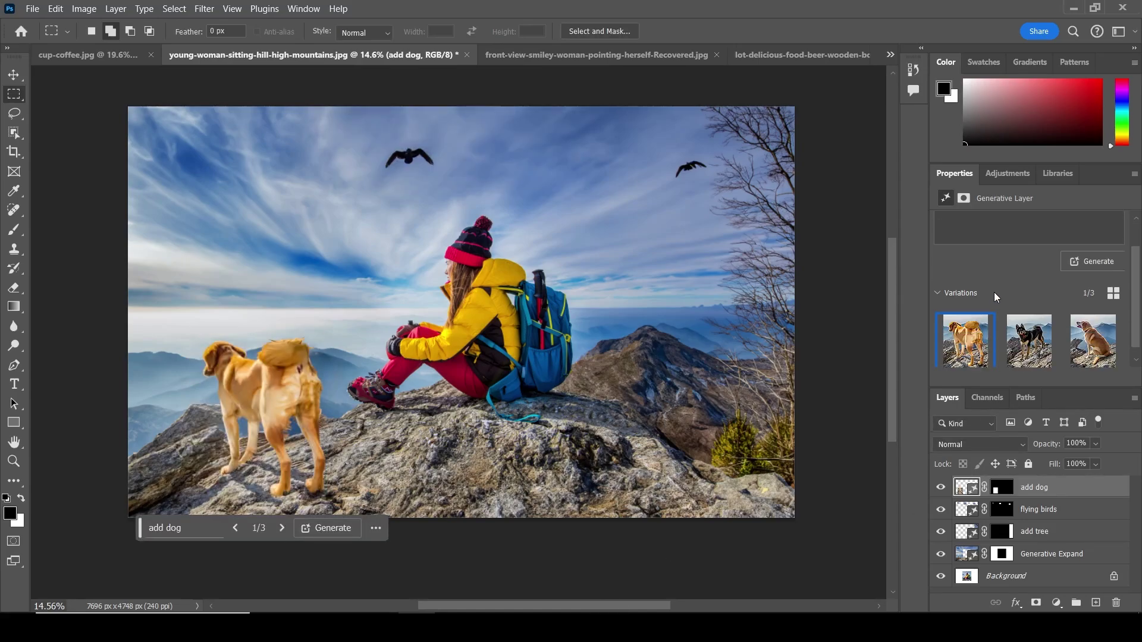
pyautogui.click(1031, 337)
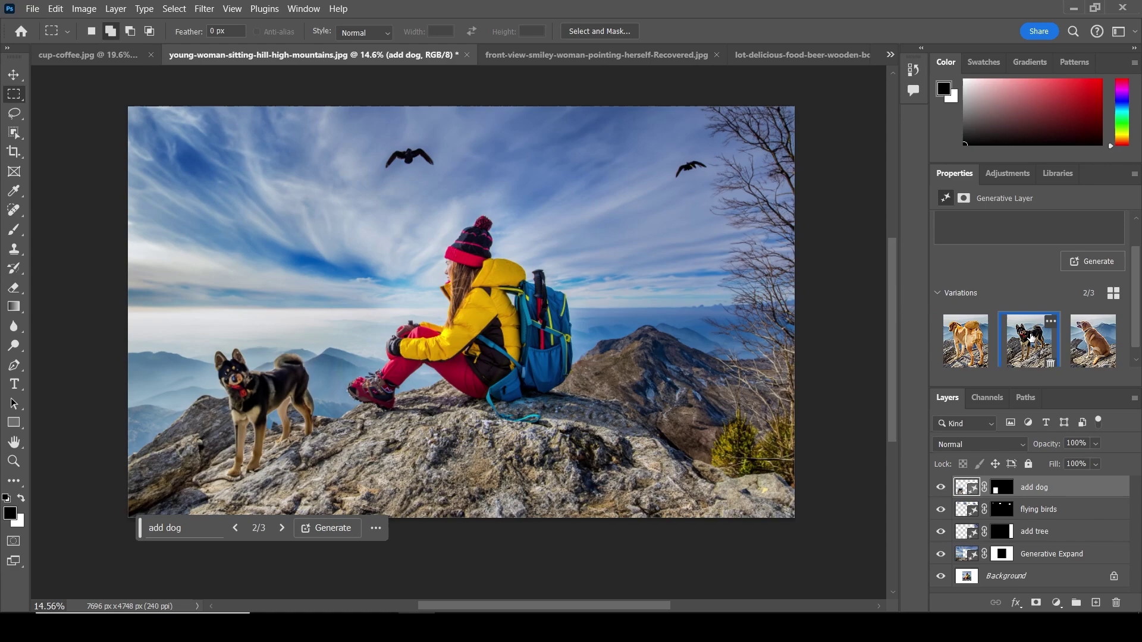
pyautogui.click(1090, 332)
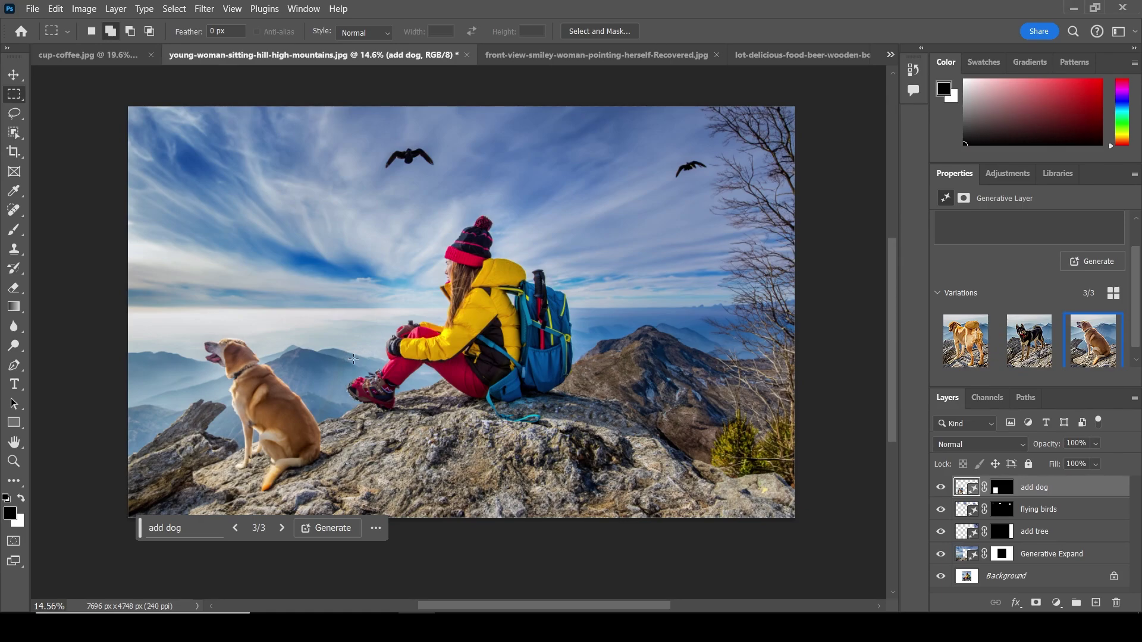
pyautogui.press('z')
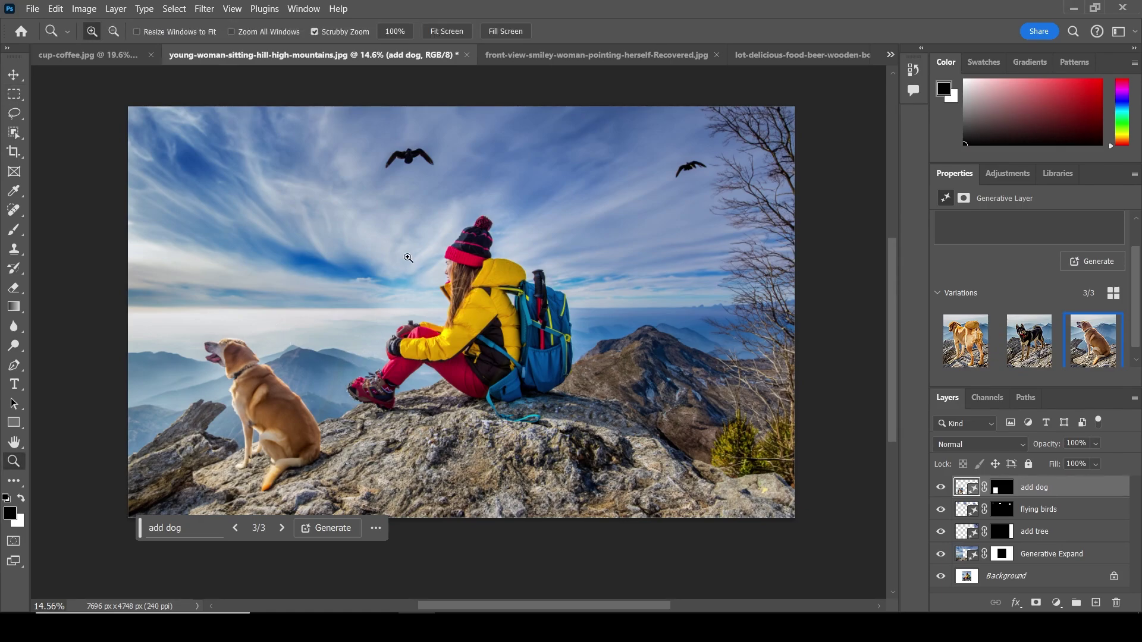
# Step: Zoom in on the dog, then pan over the hiker and up to the birds
pyautogui.moveTo(245, 377); pyautogui.dragTo(289, 396)
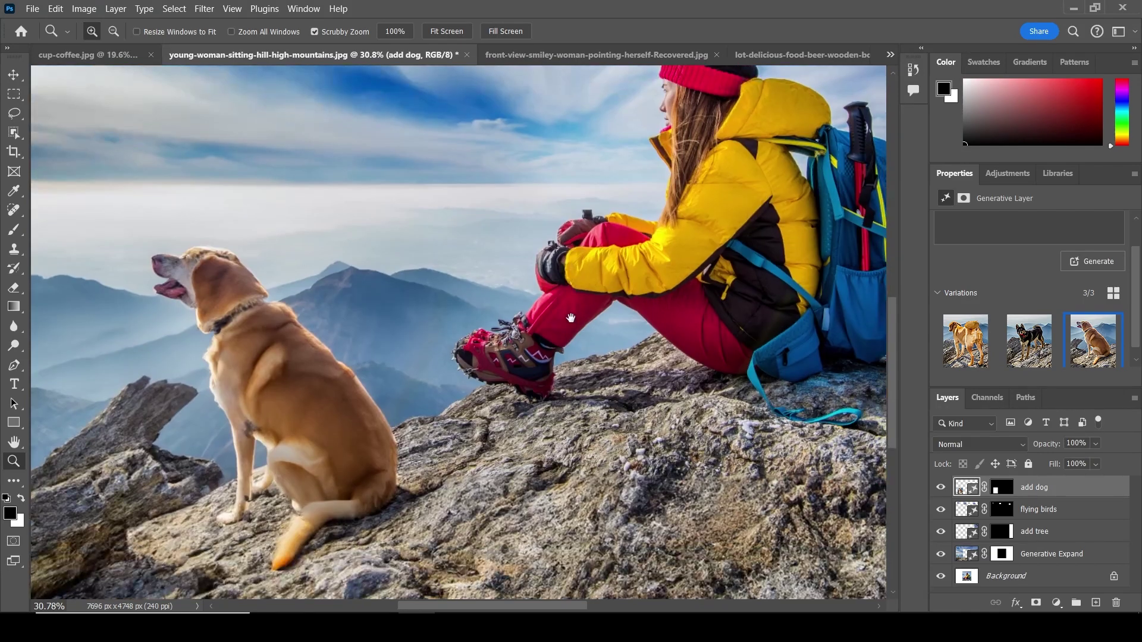
pyautogui.moveTo(537, 396)
pyautogui.mouseDown()
pyautogui.moveTo(427, 408)
pyautogui.moveTo(356, 458)
pyautogui.mouseUp()
pyautogui.moveTo(833, 161)
pyautogui.mouseDown()
pyautogui.moveTo(707, 399)
pyautogui.moveTo(483, 287)
pyautogui.mouseUp()
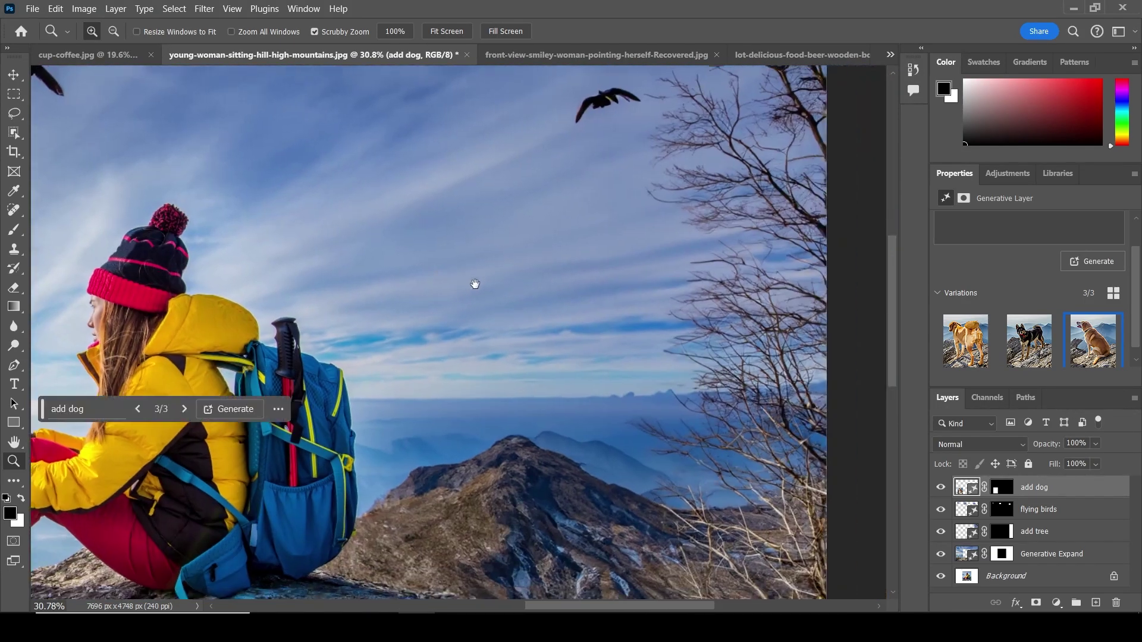
# Step: Fit the image on screen and hide the expansion, tree, birds and dog layers
pyautogui.rightClick(483, 287)
pyautogui.click(524, 288)
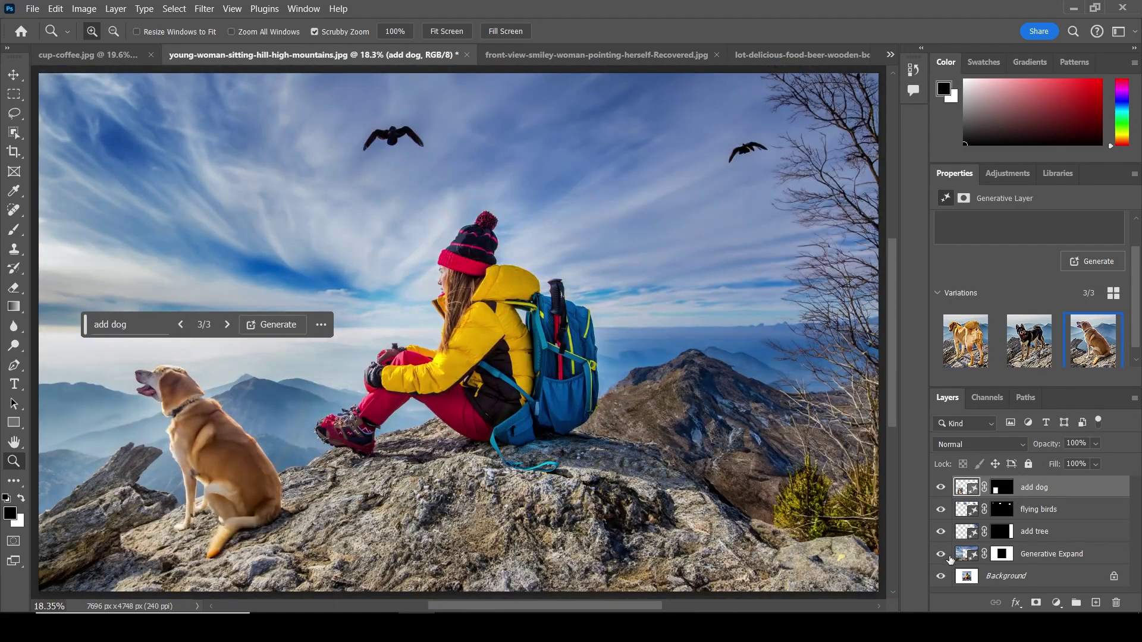
pyautogui.moveTo(940, 553); pyautogui.dragTo(935, 508)
pyautogui.click(940, 487)
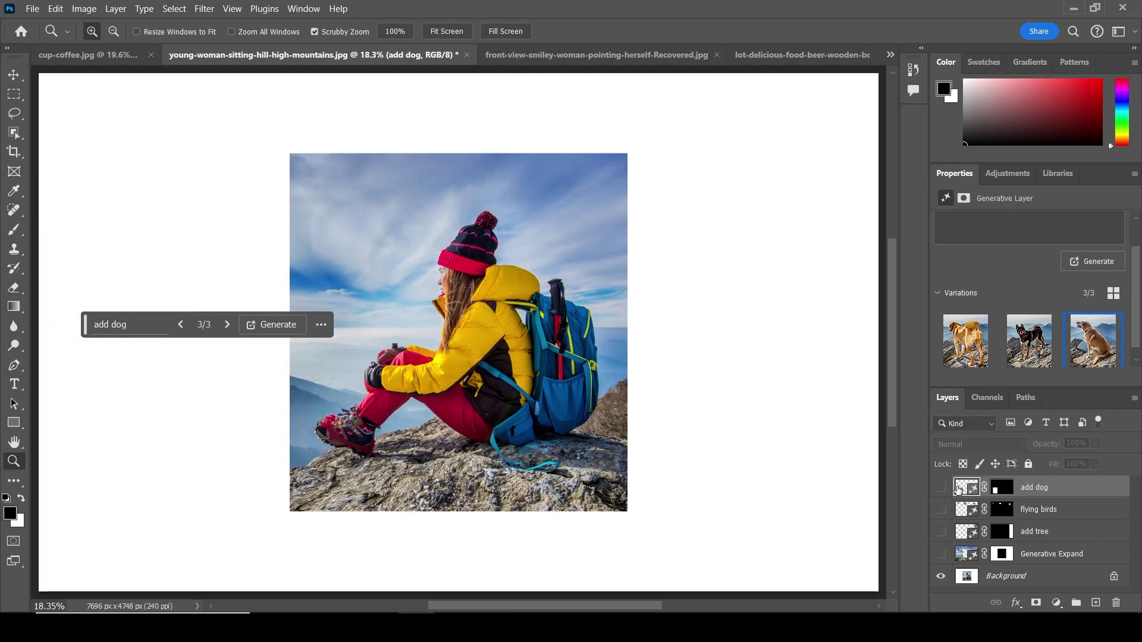
# Step: Show the Generative Expand, add tree, flying birds and add dog layers, then switch to the t-shirt photo
pyautogui.click(941, 554)
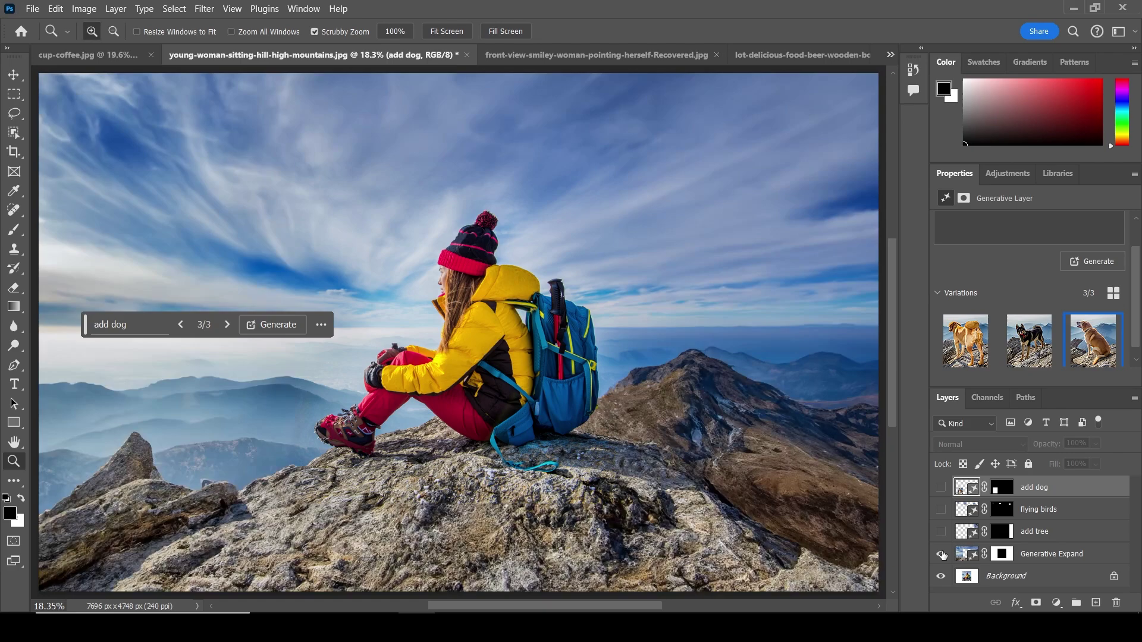
pyautogui.click(940, 531)
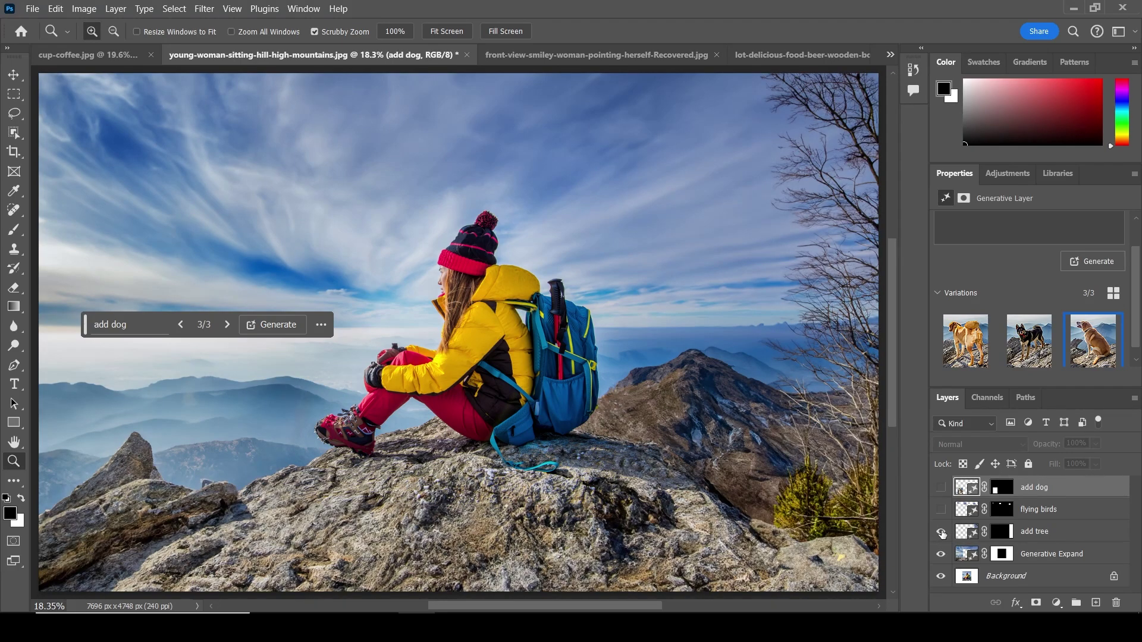
pyautogui.click(941, 509)
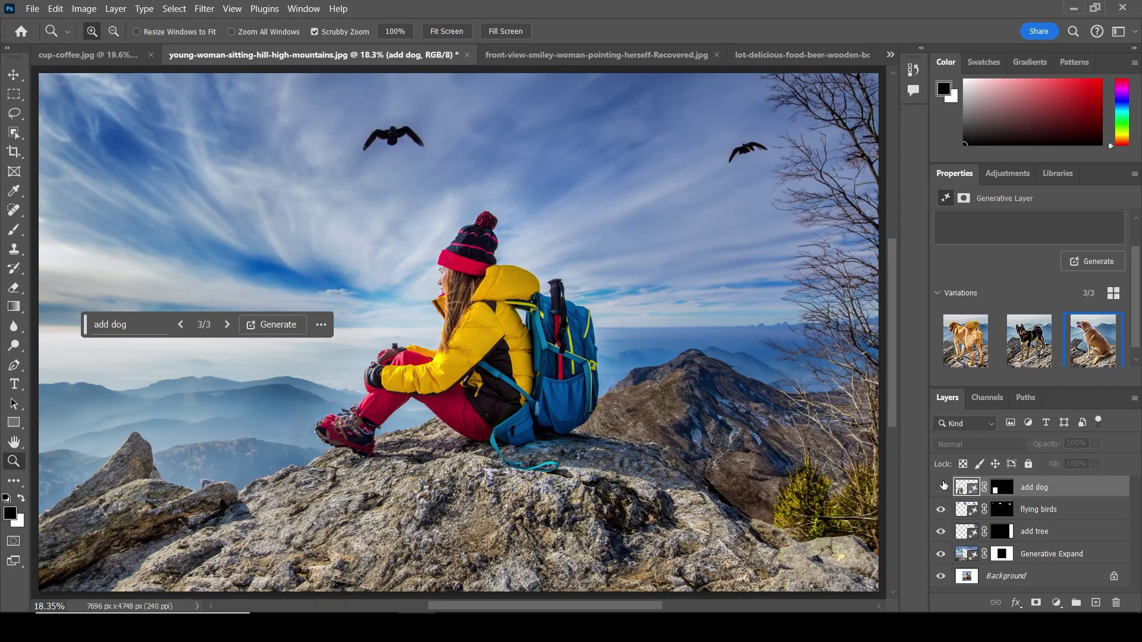
pyautogui.click(940, 487)
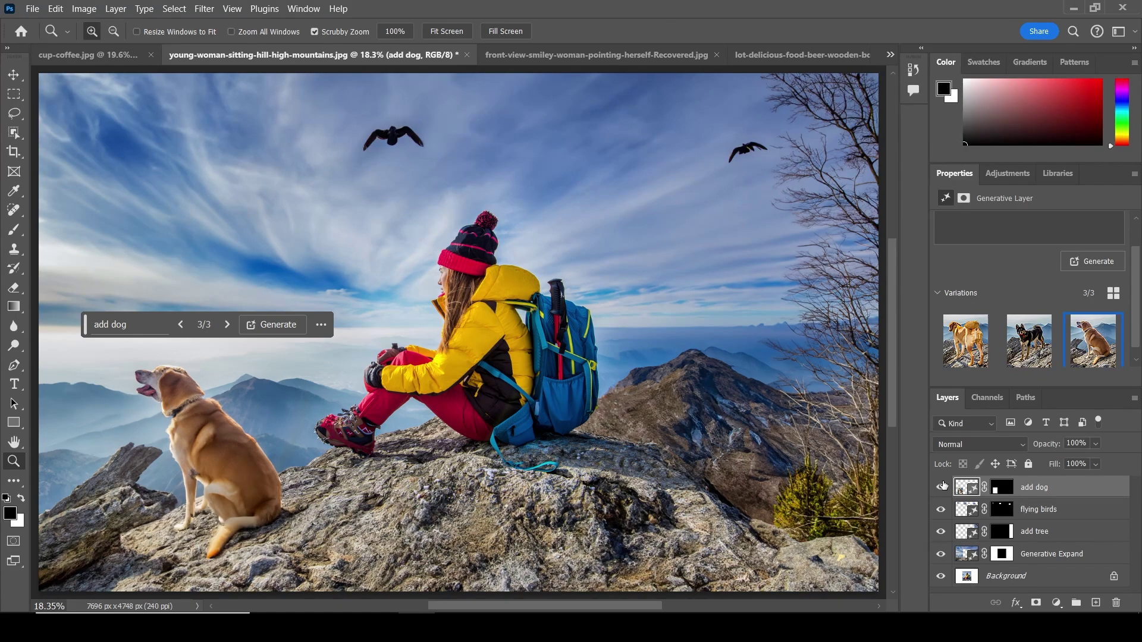
pyautogui.rightClick(482, 223)
pyautogui.click(494, 231)
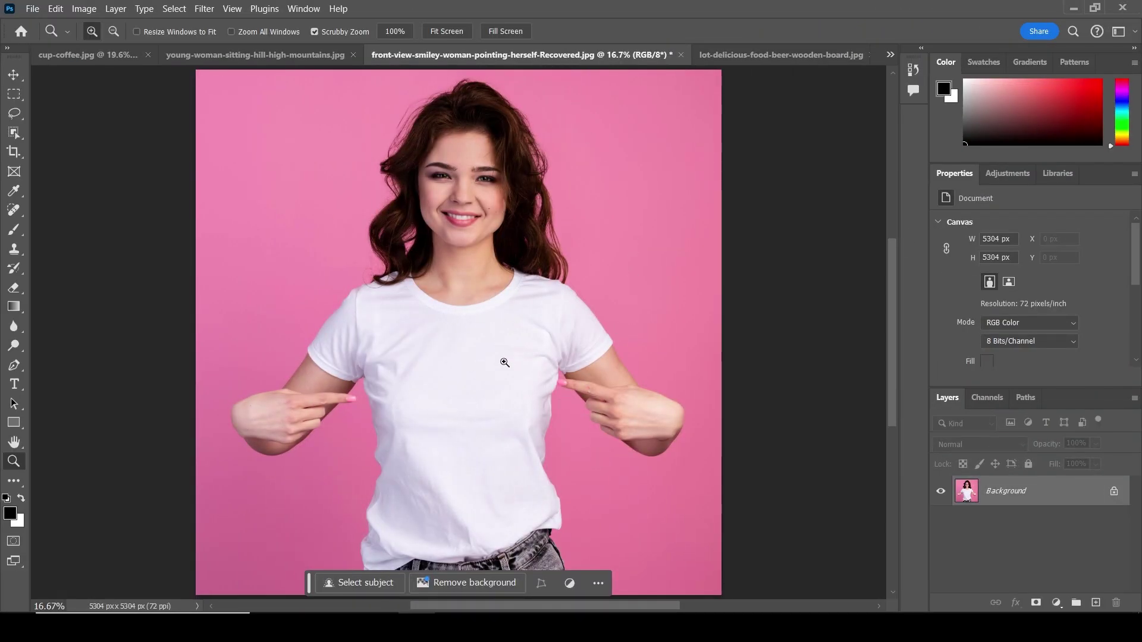
# Step: Lasso the woman's white t-shirt and generate a colourful fashion t-shirt design from a prompt
pyautogui.click(14, 113)
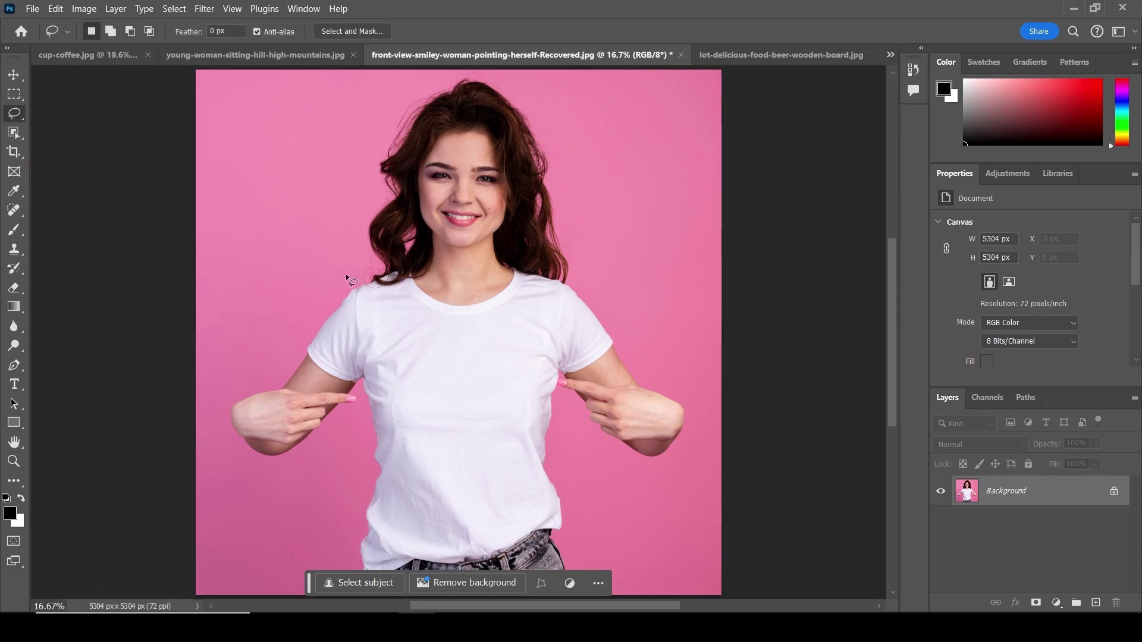
pyautogui.moveTo(415, 273); pyautogui.dragTo(407, 272)
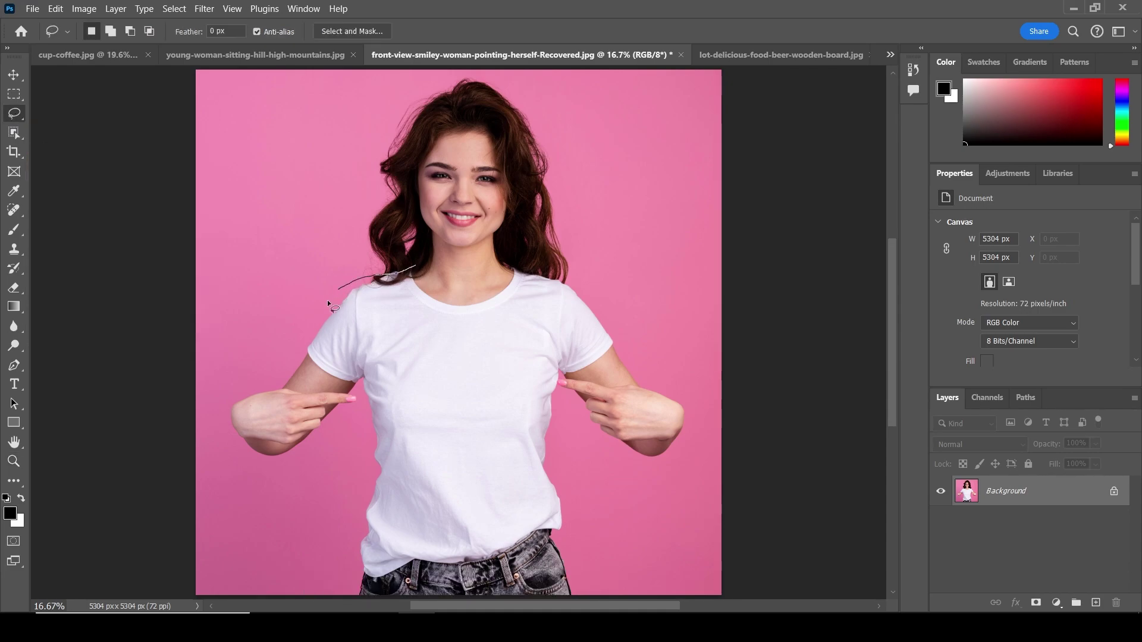
pyautogui.moveTo(357, 390)
pyautogui.mouseDown()
pyautogui.moveTo(437, 288)
pyautogui.moveTo(416, 269)
pyautogui.mouseUp()
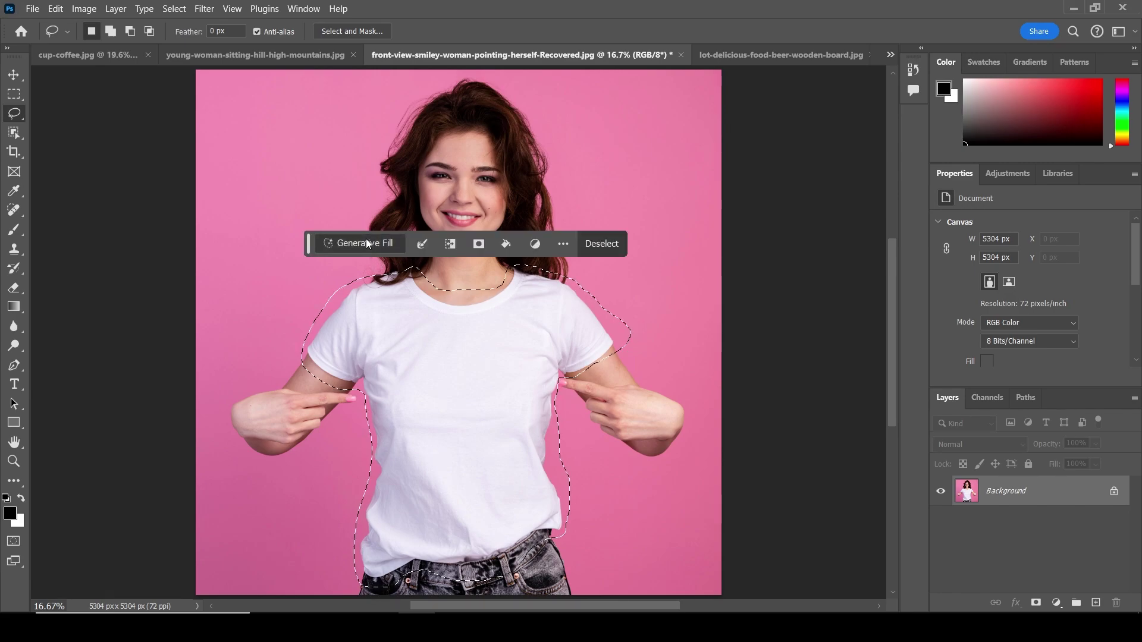
pyautogui.click(374, 244)
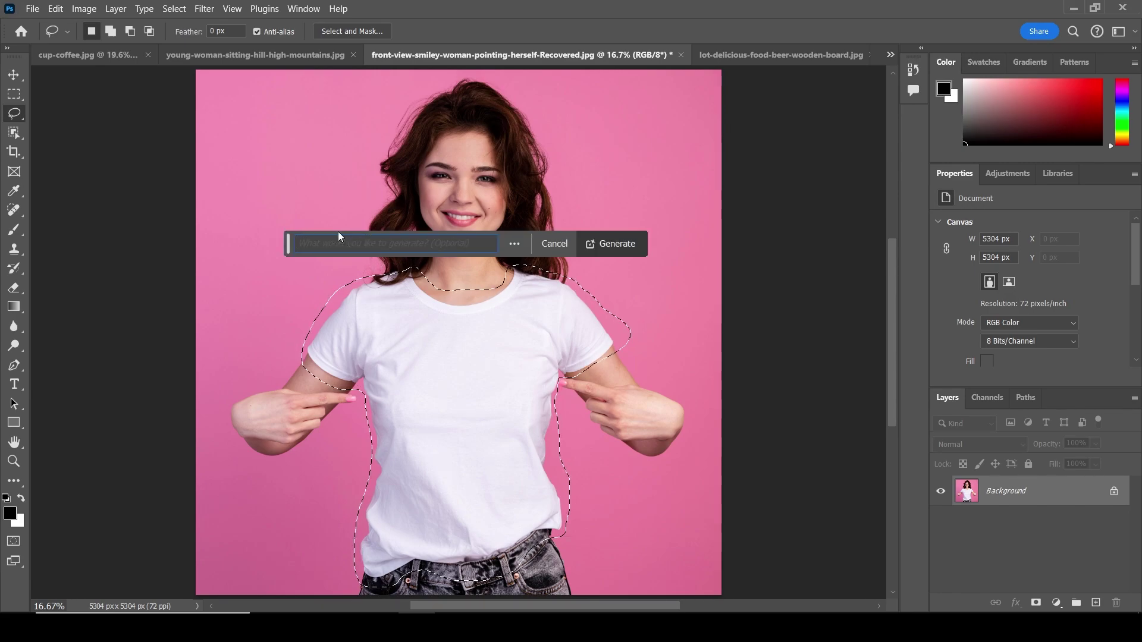
pyautogui.write('Add ')
pyautogui.write('co')
pyautogui.write(' t')
pyautogui.write('hir')
pyautogui.write('gir')
pyautogui.write('l')
pyautogui.write(' fas')
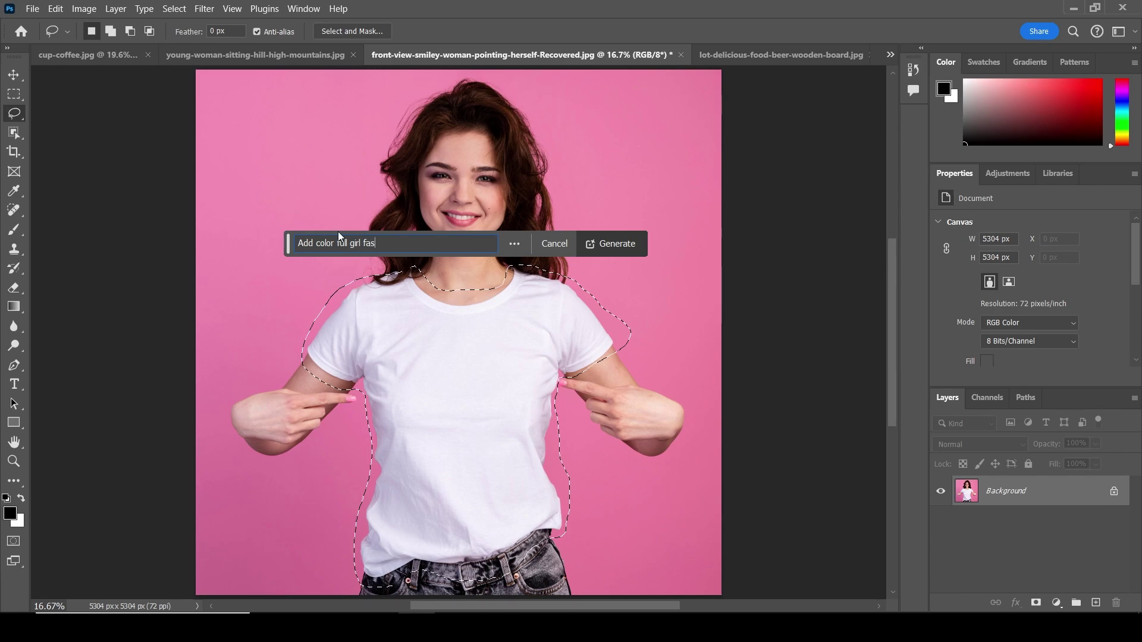
pyautogui.write('hion')
pyautogui.write('tshir')
pyautogui.write('t design')
pyautogui.press('Return')
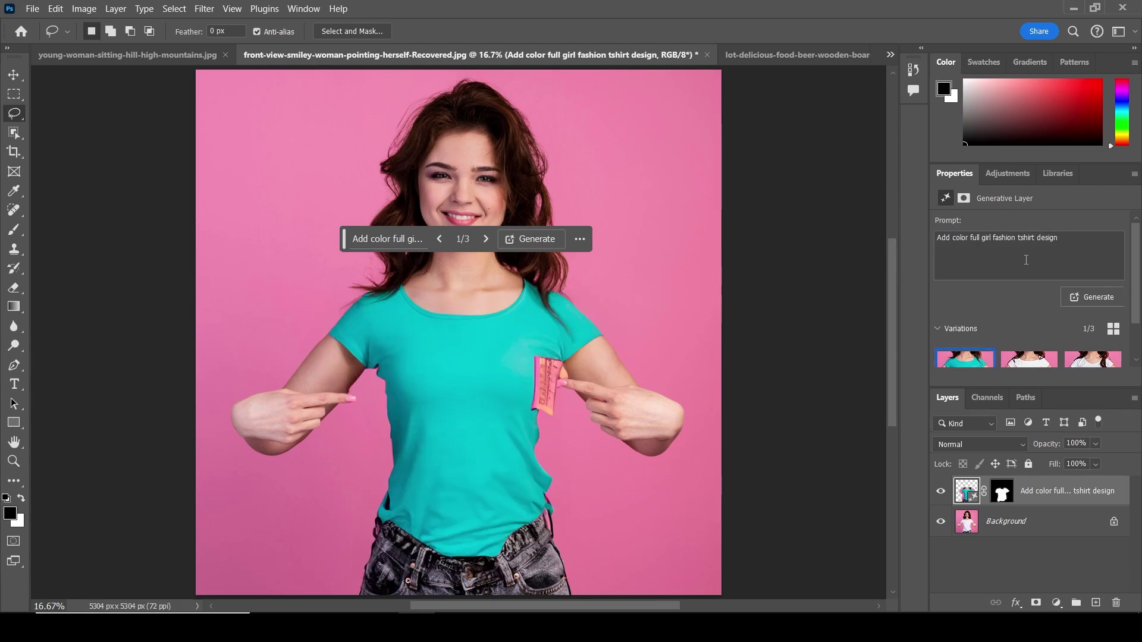
# Step: Compare the t-shirt variations and keep the second, white with orange and teal panels
pyautogui.scroll(-2, 994, 295)
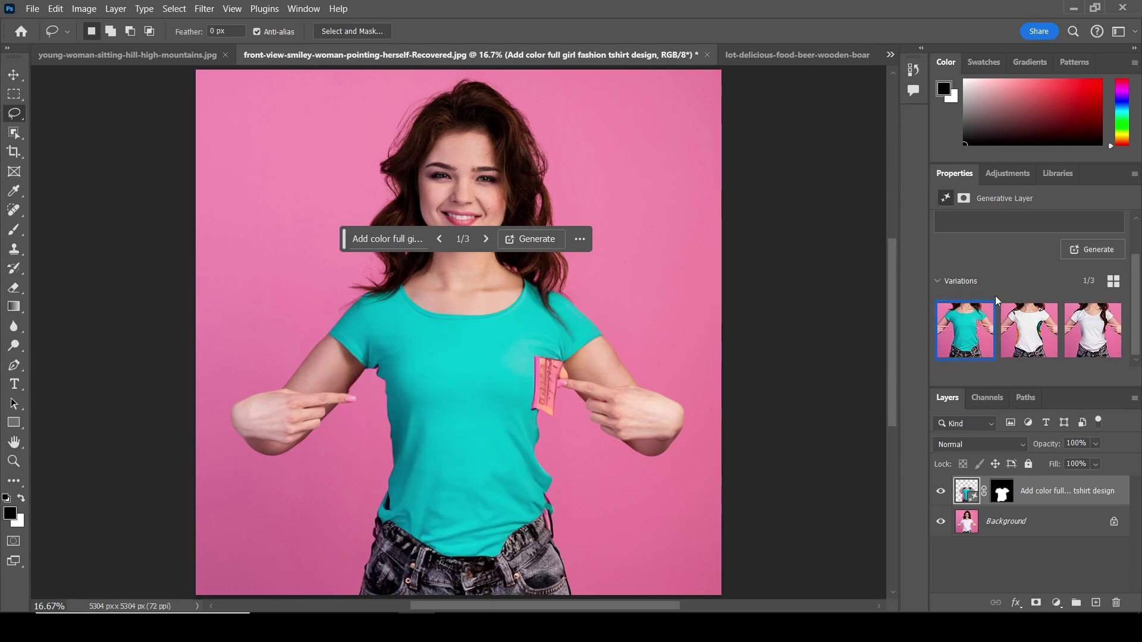
pyautogui.click(1024, 324)
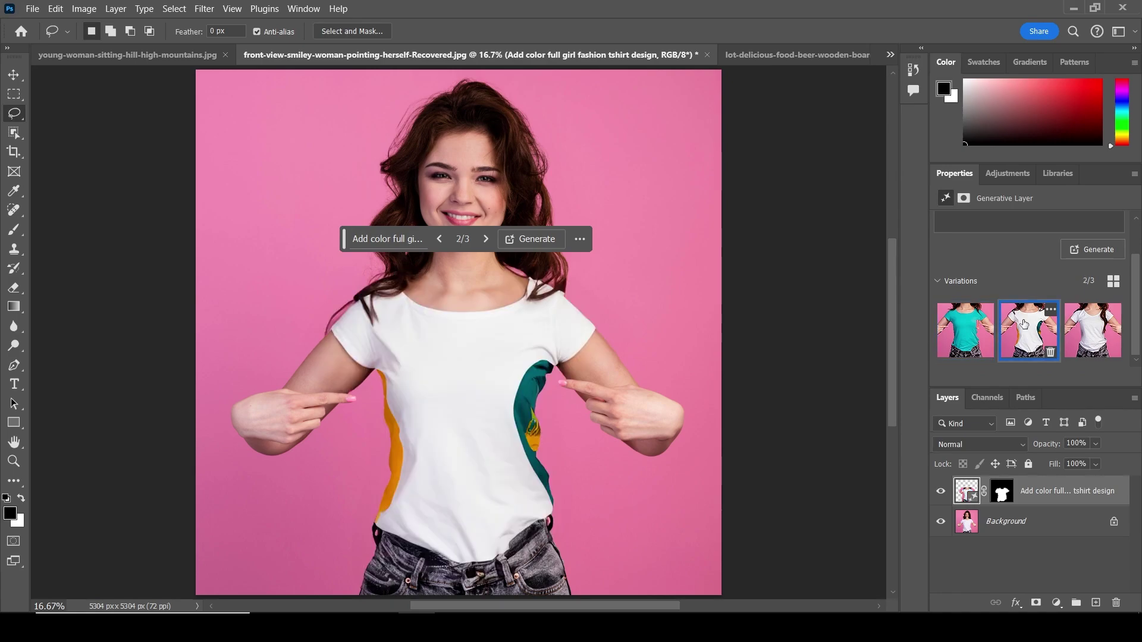
pyautogui.click(1079, 329)
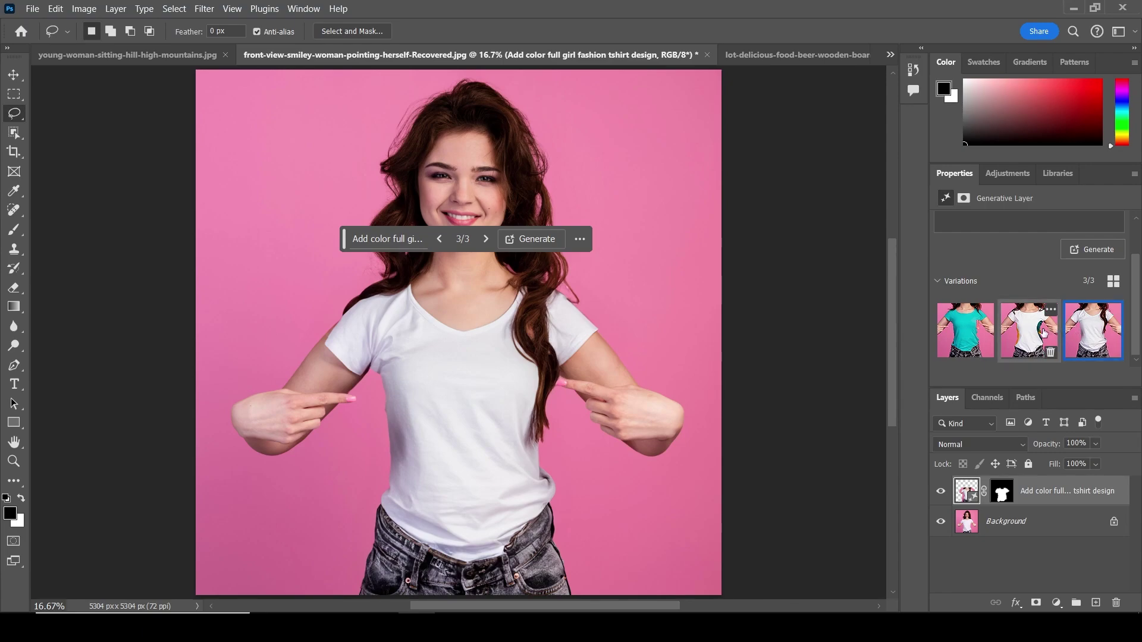
pyautogui.moveTo(1028, 330)
pyautogui.click(1024, 326)
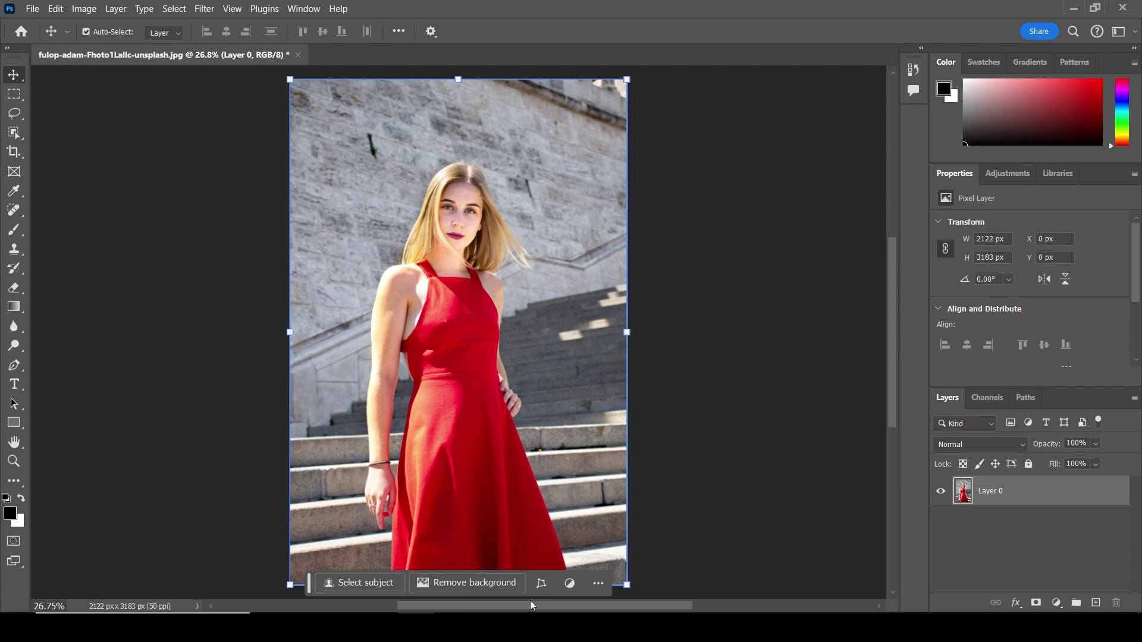
# Step: Remove the red-dress photo's background and paint out the grey between her fingers
pyautogui.click(477, 584)
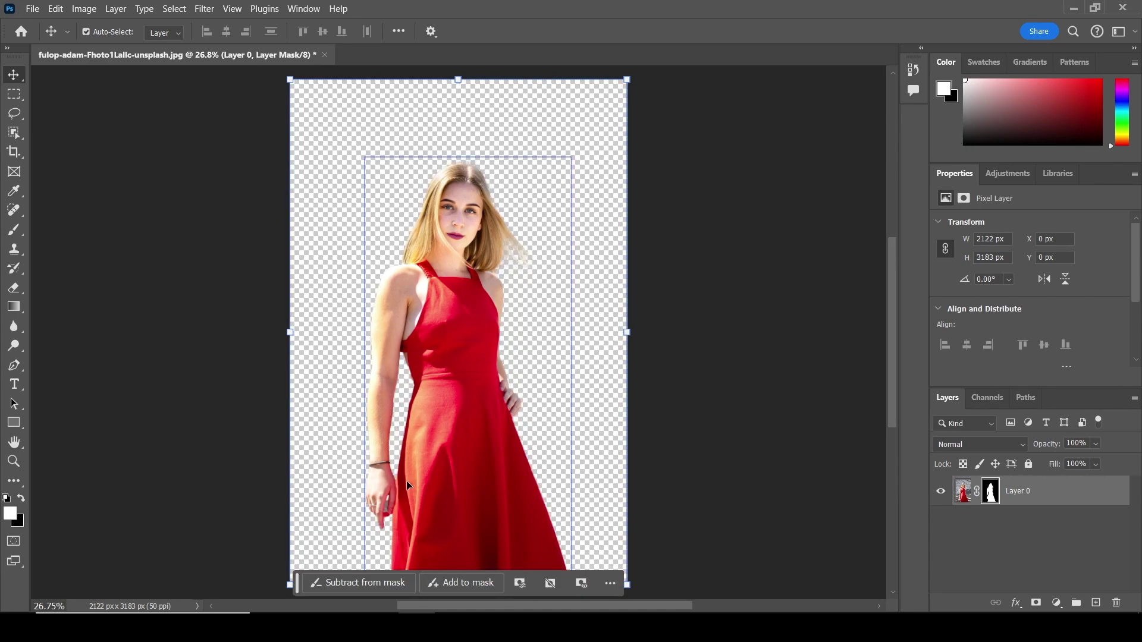
pyautogui.press('z')
pyautogui.moveTo(391, 509); pyautogui.dragTo(479, 554)
pyautogui.press('b')
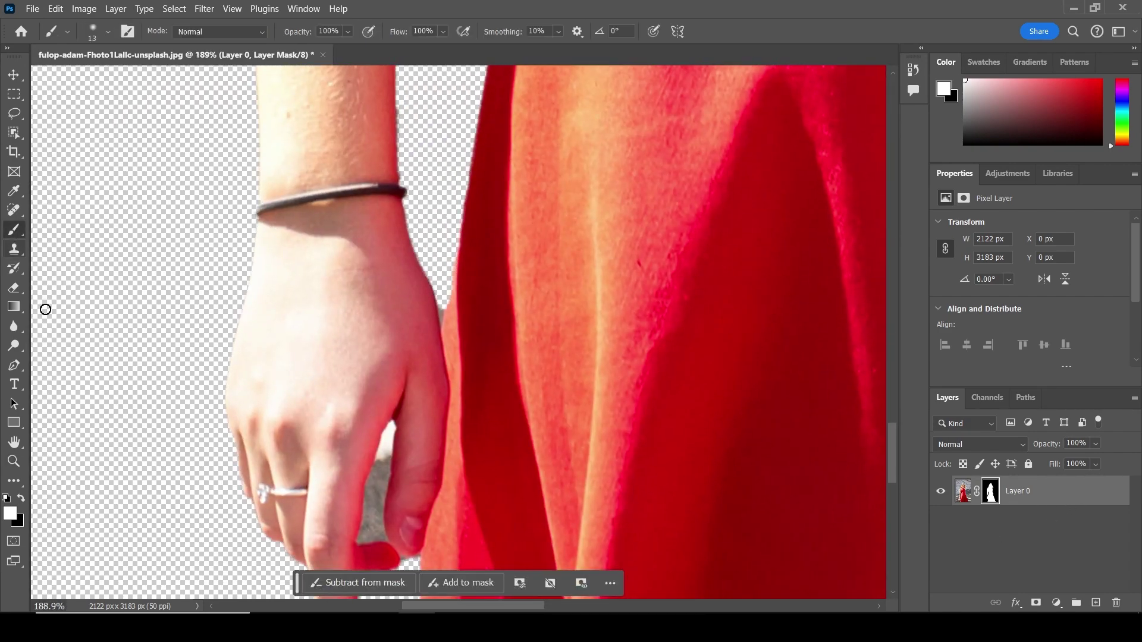
pyautogui.press('x')
pyautogui.moveTo(396, 428); pyautogui.dragTo(380, 467)
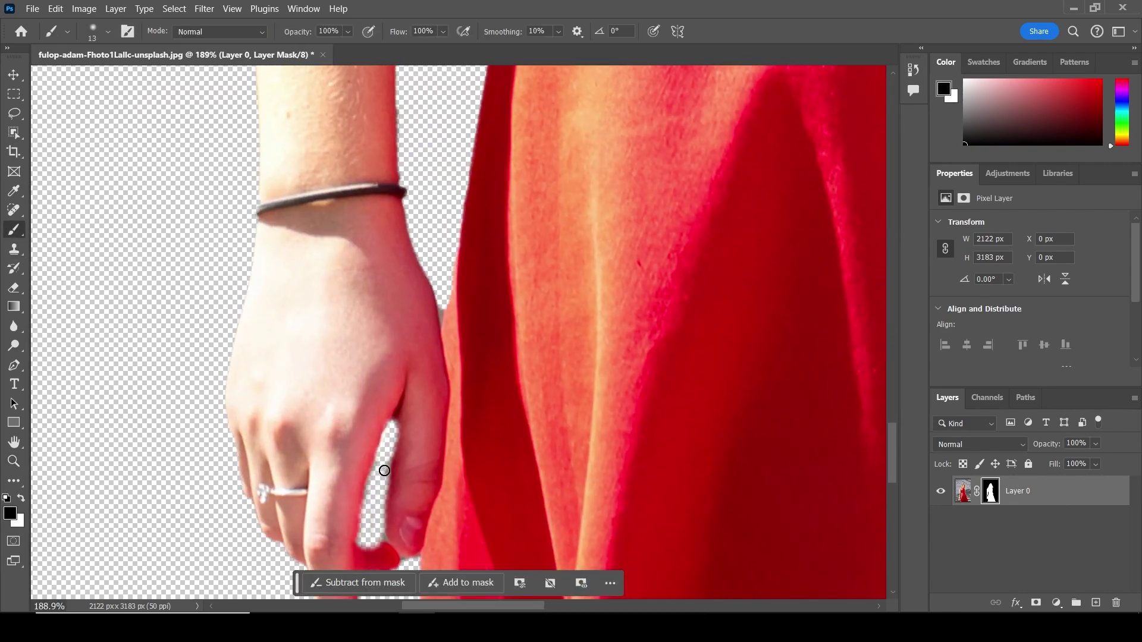
# Step: Fit the image on screen and target the layer pixels instead of the mask
pyautogui.press('z')
pyautogui.rightClick(512, 400)
pyautogui.click(529, 402)
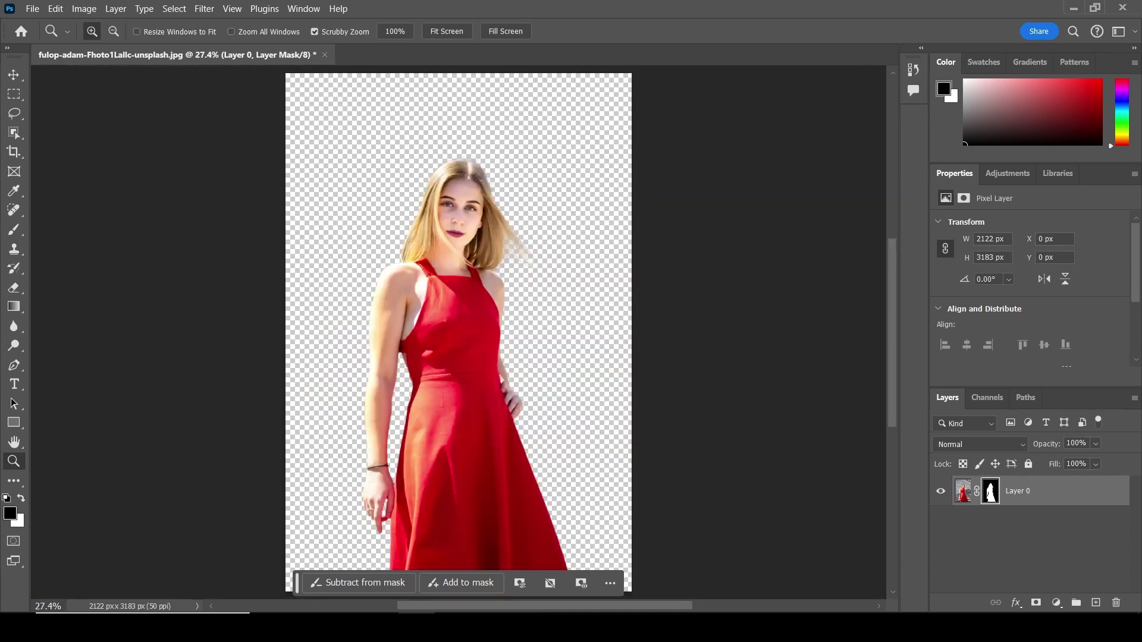
pyautogui.hotkey('ctrl', '2')
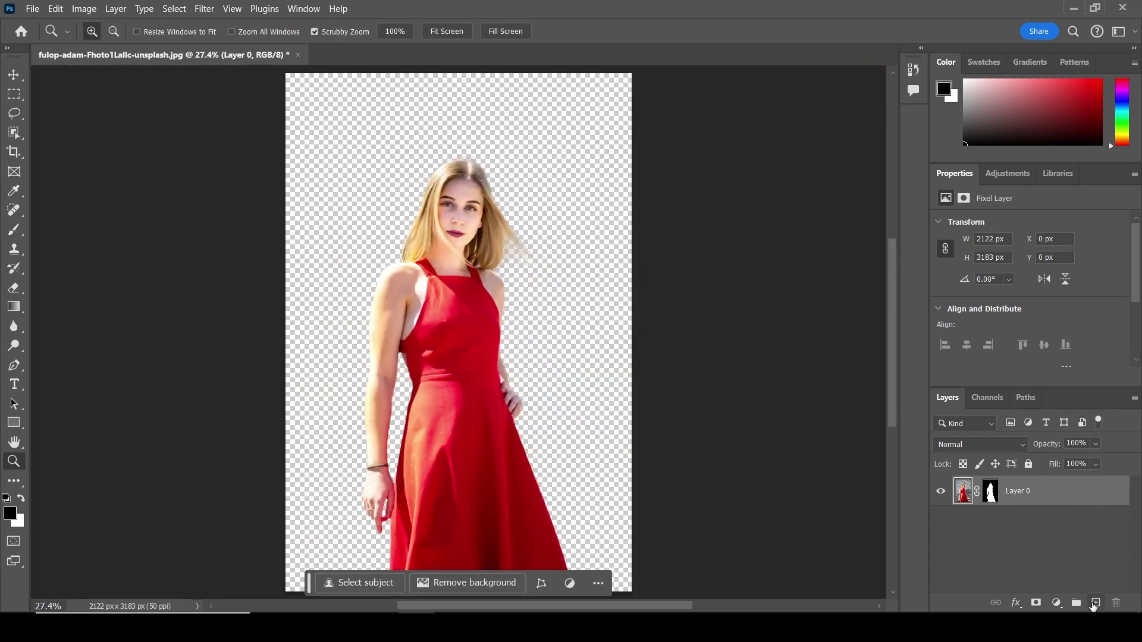
# Step: Add an empty layer below the woman's layer and select the entire canvas
pyautogui.click(1096, 602)
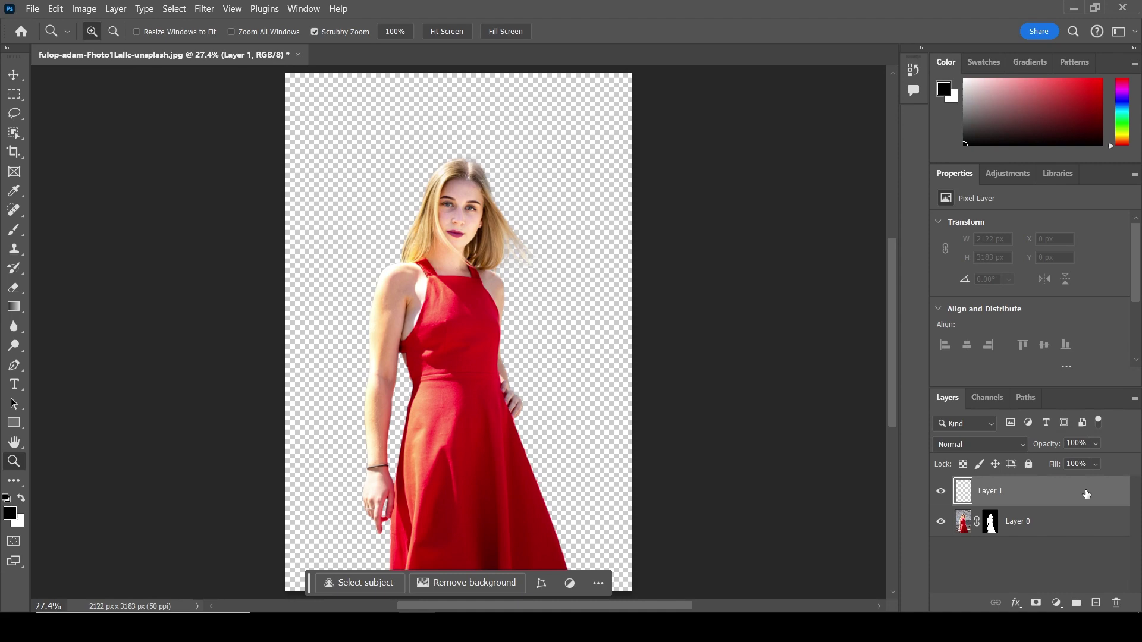
pyautogui.moveTo(1086, 494); pyautogui.dragTo(1083, 540)
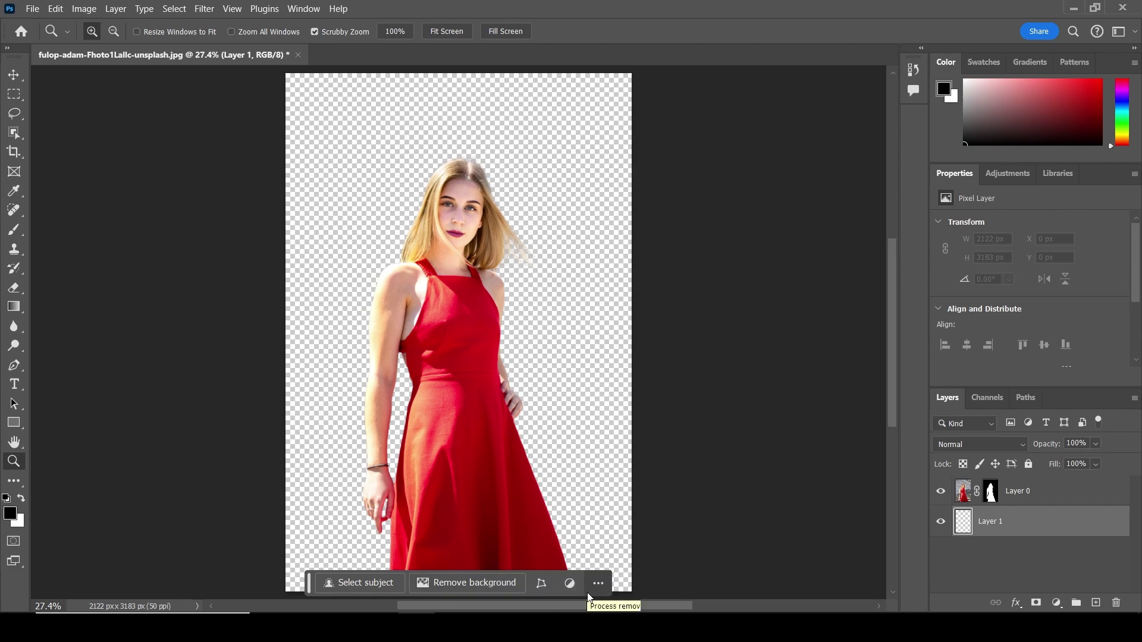
pyautogui.click(59, 12)
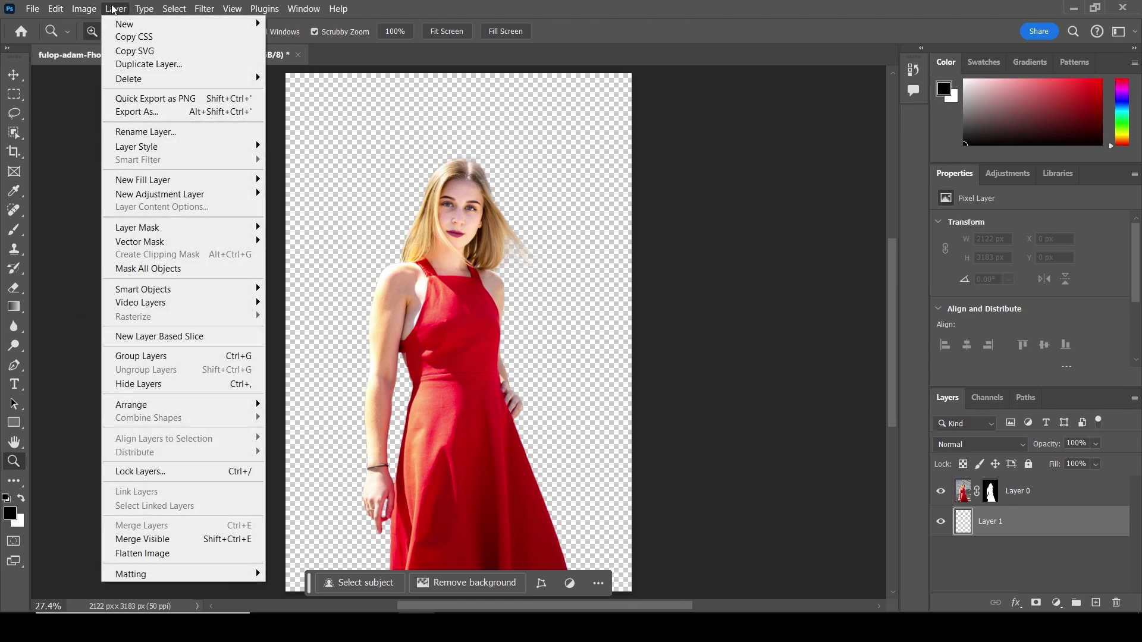
pyautogui.moveTo(174, 8)
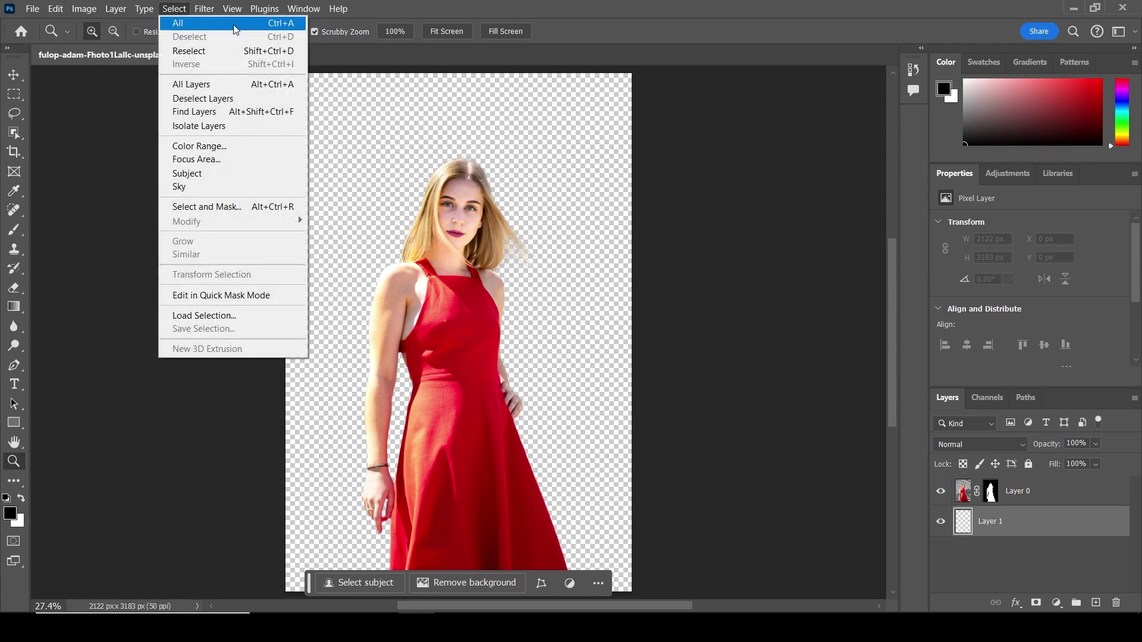
pyautogui.click(251, 24)
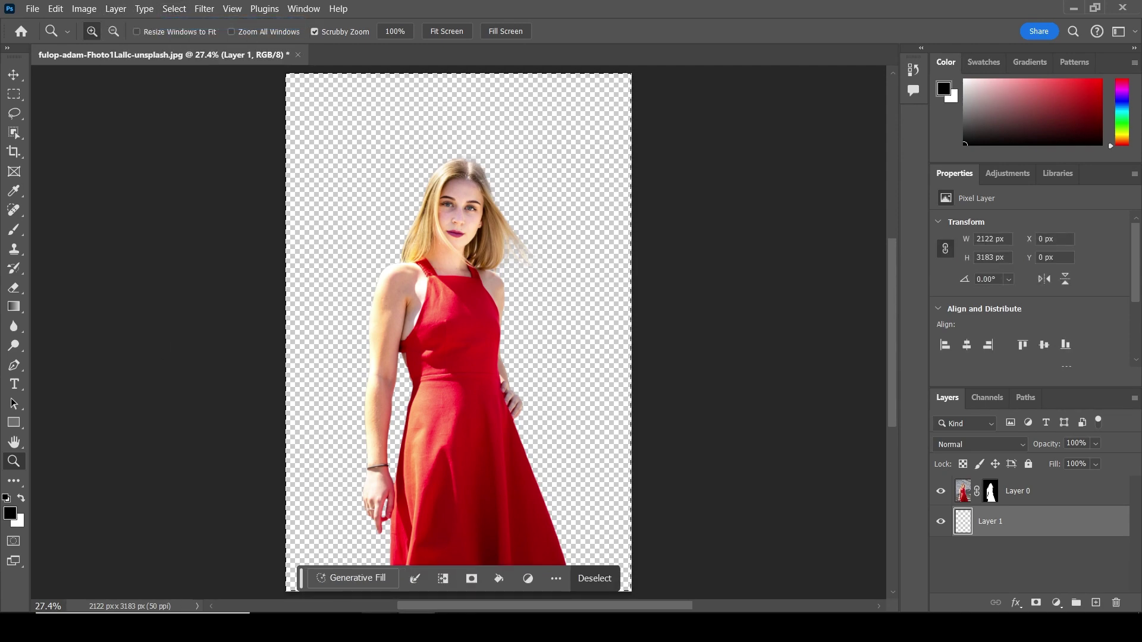
# Step: Generate a background from the prompt 'blure pasture' across the canvas
pyautogui.click(355, 580)
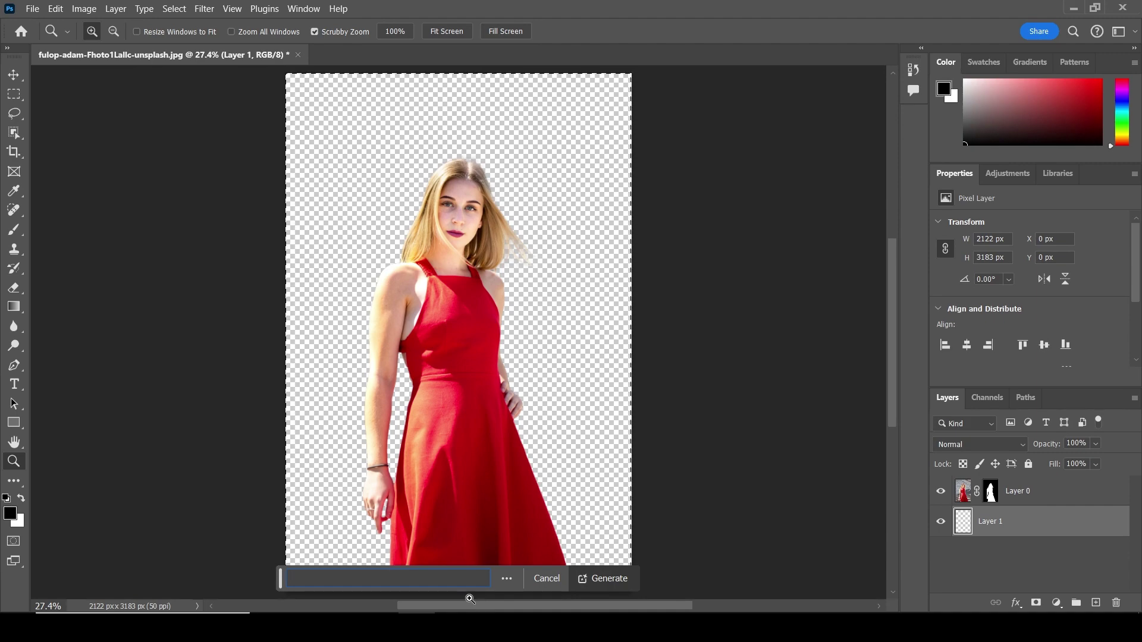
pyautogui.write('addbl')
pyautogui.write('ure pastu')
pyautogui.write('re')
pyautogui.press('Return')
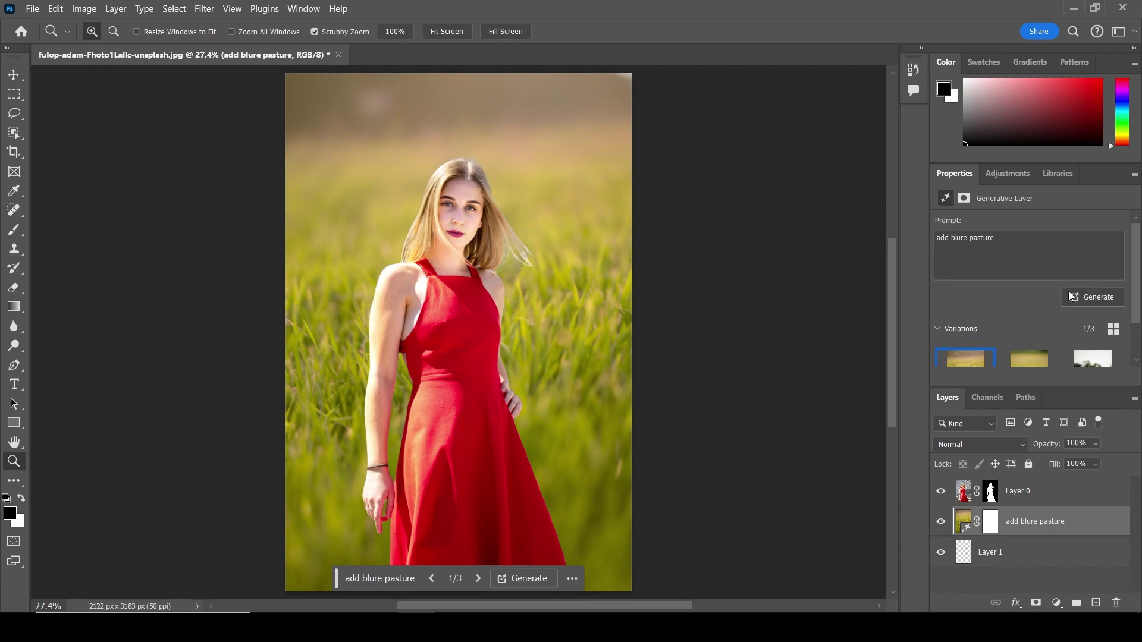
# Step: Choose the third pasture variation with sky and blurred trees, then fit the image to screen
pyautogui.scroll(-2, 1004, 284)
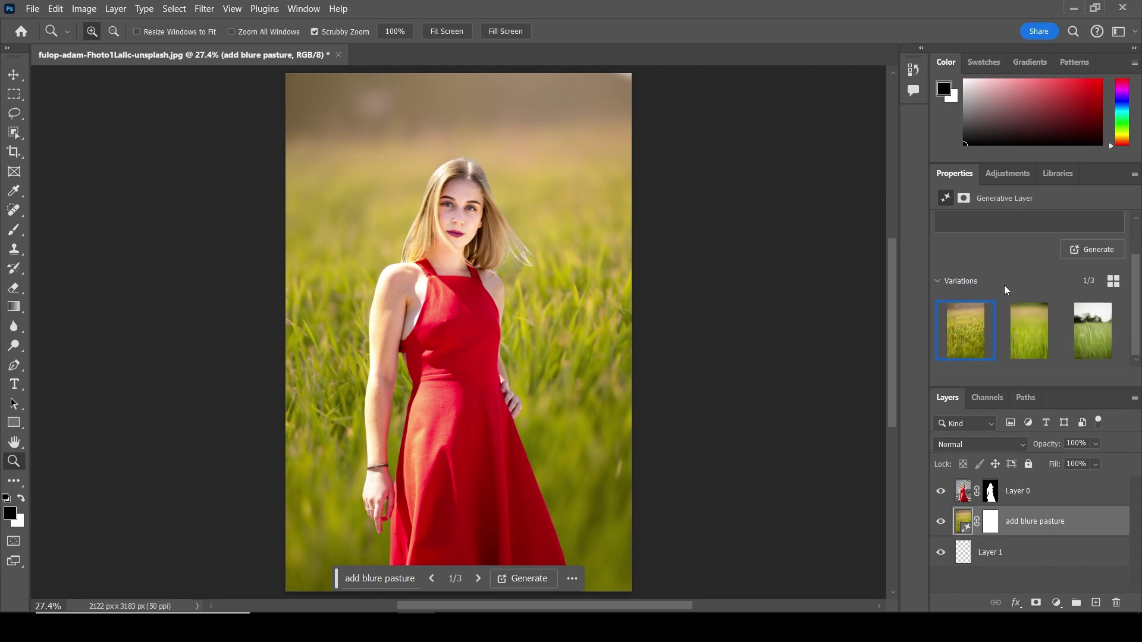
pyautogui.click(1023, 327)
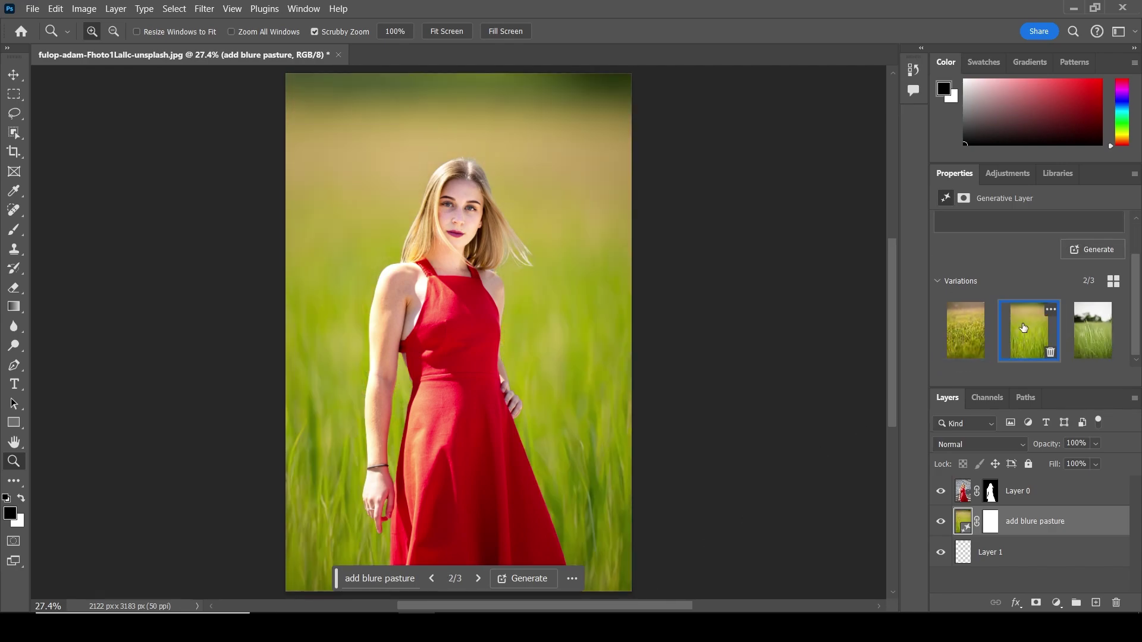
pyautogui.click(1096, 331)
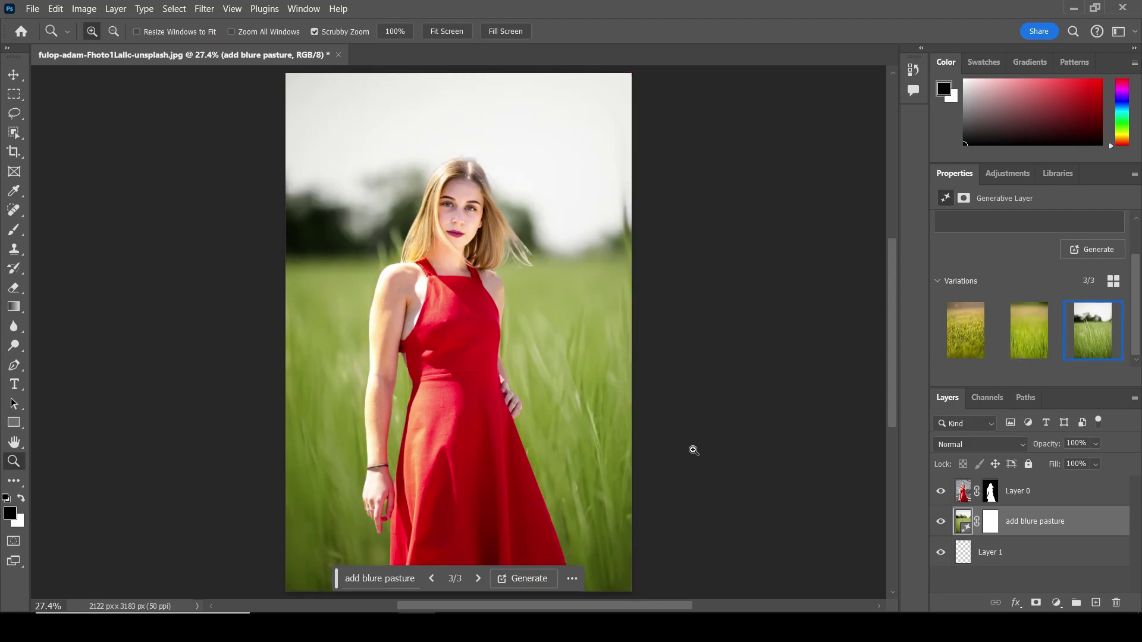
pyautogui.moveTo(562, 397); pyautogui.dragTo(540, 373)
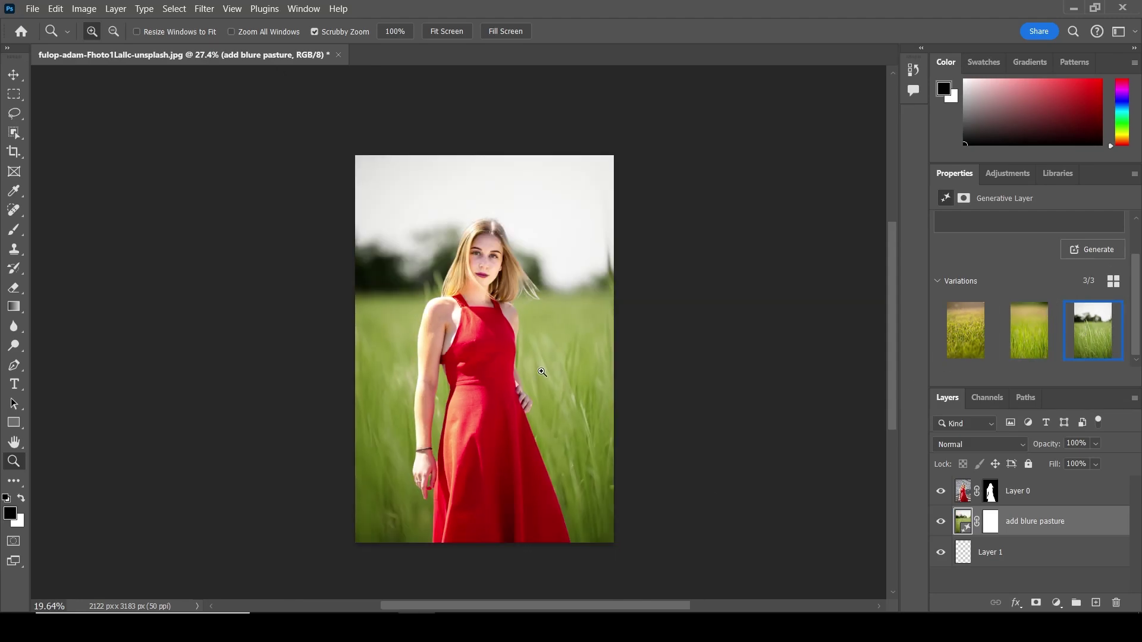
pyautogui.rightClick(487, 331)
pyautogui.click(524, 337)
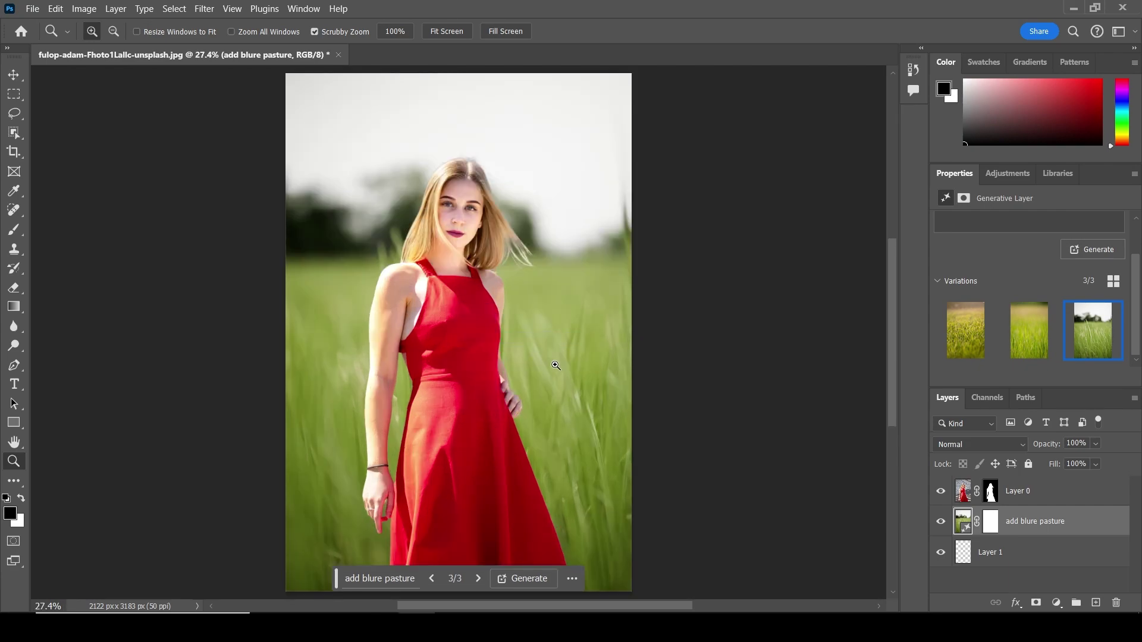